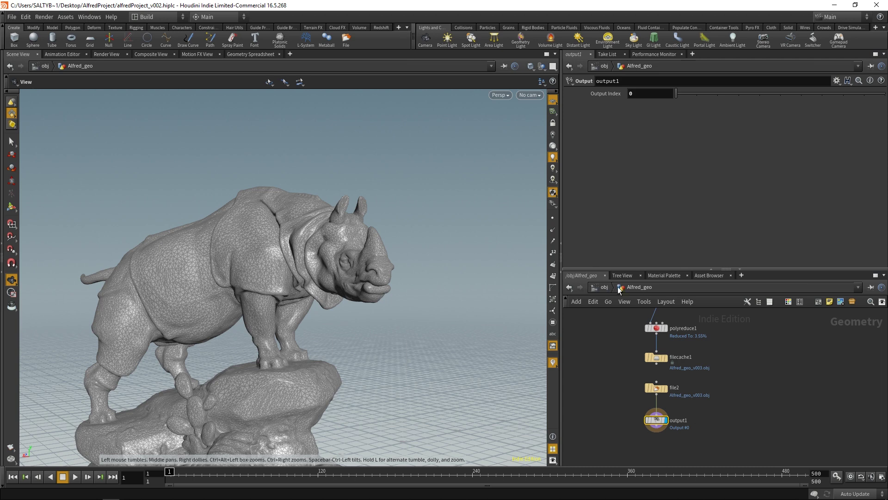
Return from Alfred_geo to /obj, deselect the rhino, and bring up the Other Networks list
{"action": "left_click", "coordinate": [595, 287]}
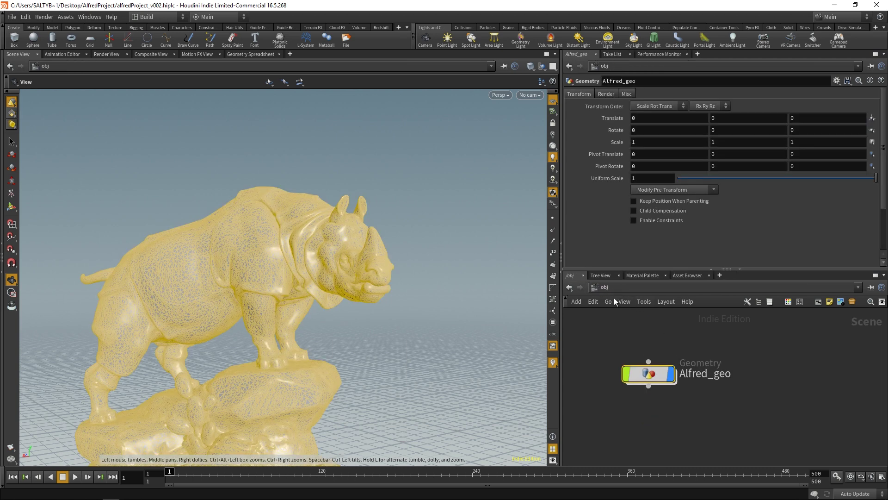
{"action": "left_click", "coordinate": [608, 332]}
{"action": "middle_click_drag", "start_coordinate": [608, 332], "coordinate": [638, 340]}
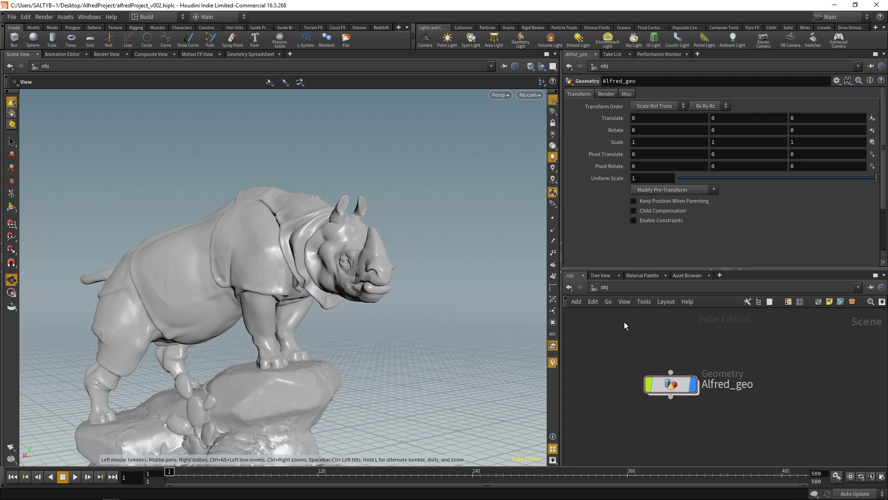
{"action": "left_click", "coordinate": [604, 288]}
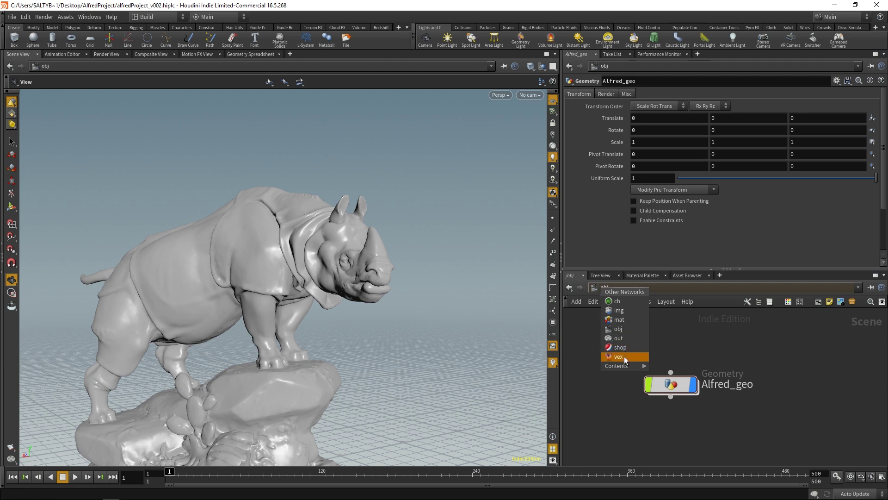
Switch the network editor to the empty mat network and make the pane taller
{"action": "left_click", "coordinate": [627, 320]}
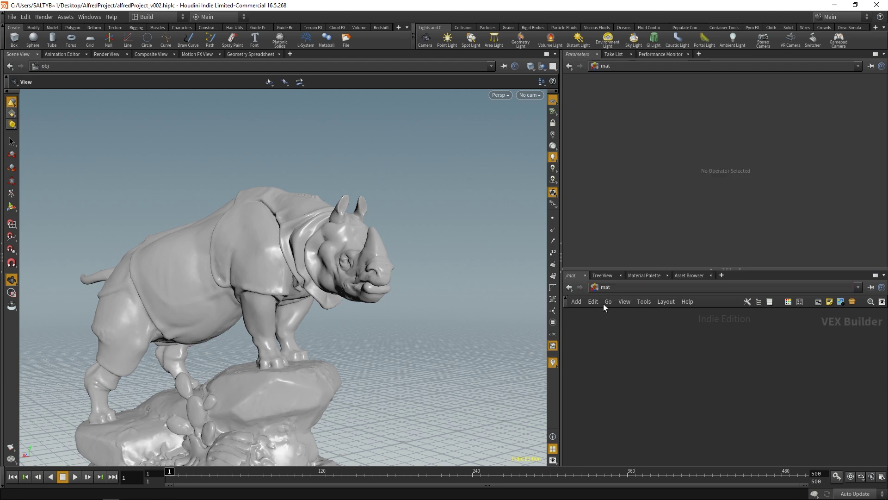
{"action": "left_click", "coordinate": [600, 288]}
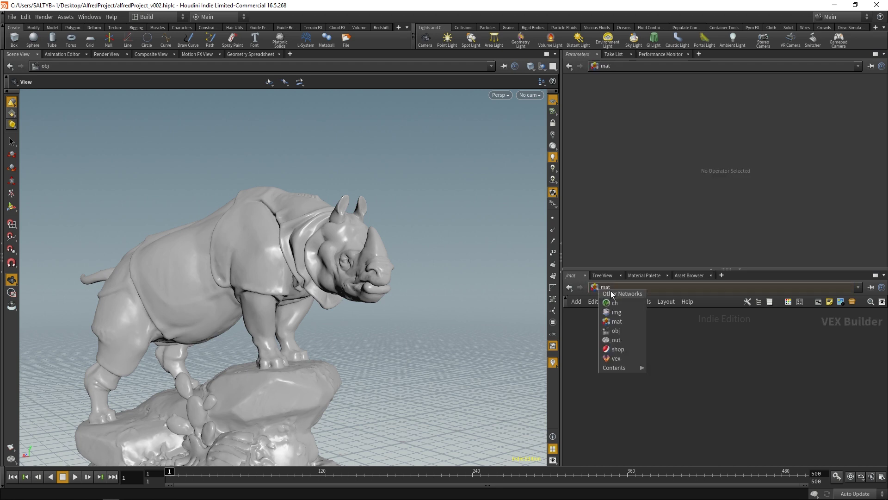
{"action": "left_click", "coordinate": [623, 320]}
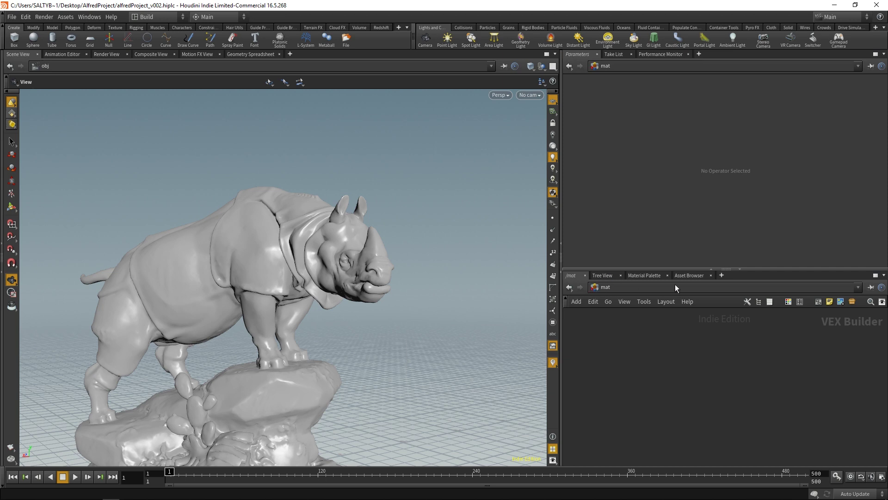
{"action": "left_click_drag", "start_coordinate": [709, 272], "coordinate": [708, 249]}
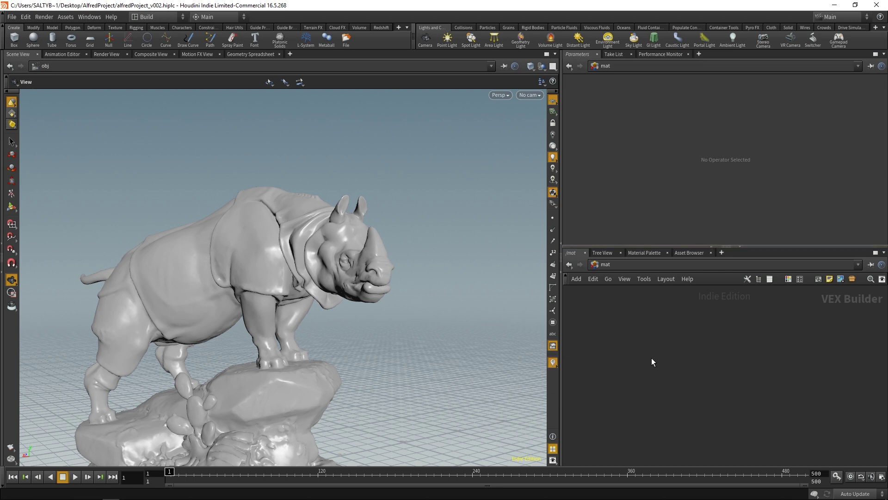
Open the Tab node menu in /mat and browse the categories down to Shaders
{"action": "key", "text": "Tab"}
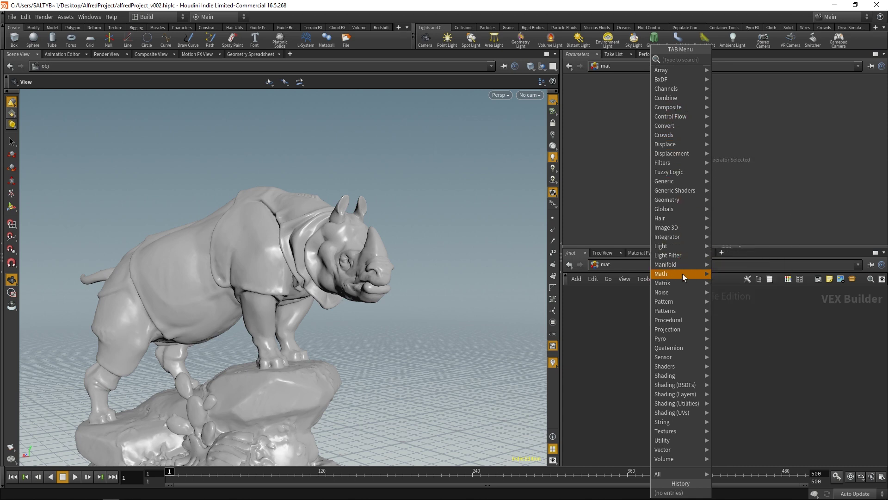
{"action": "mouse_move", "coordinate": [682, 299]}
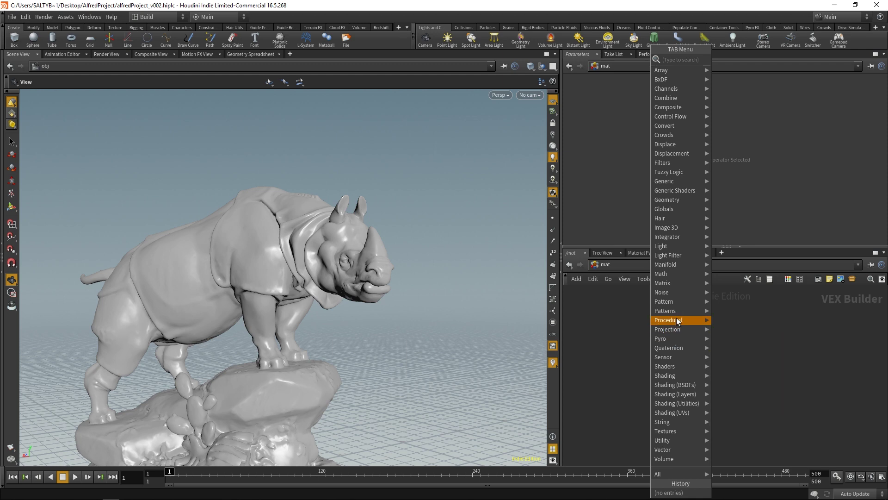
{"action": "mouse_move", "coordinate": [674, 255]}
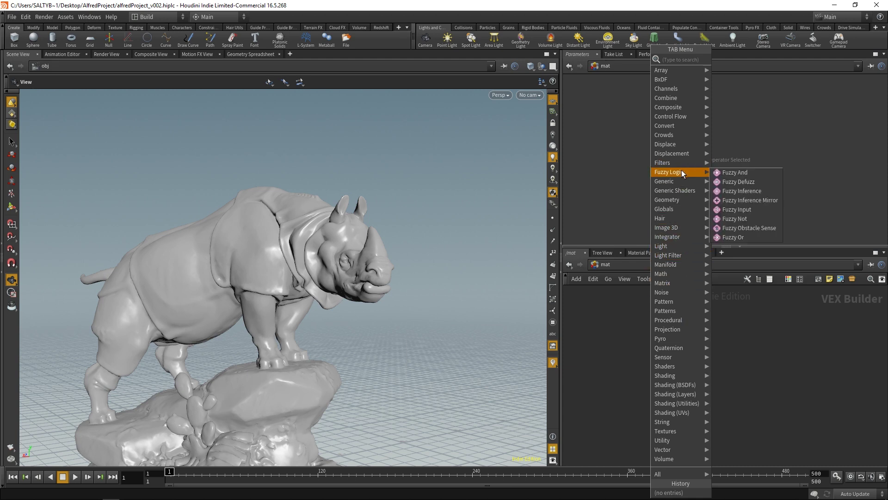
{"action": "mouse_move", "coordinate": [693, 274]}
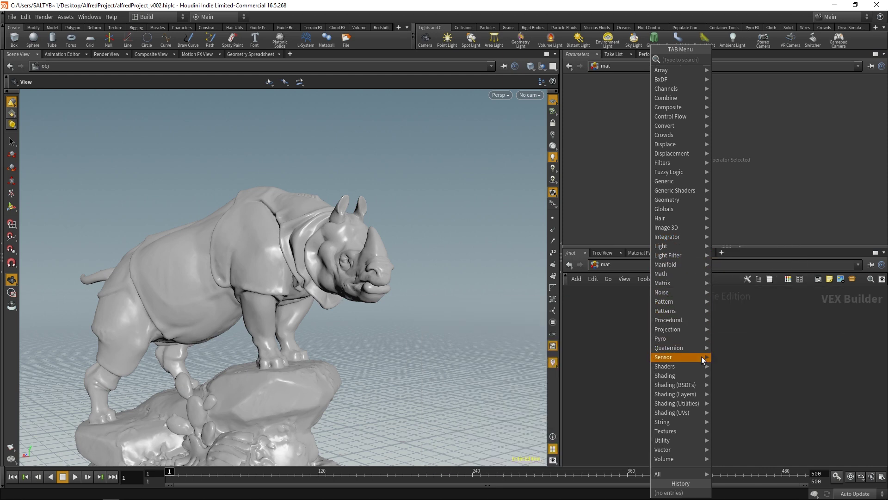
{"action": "mouse_move", "coordinate": [694, 365]}
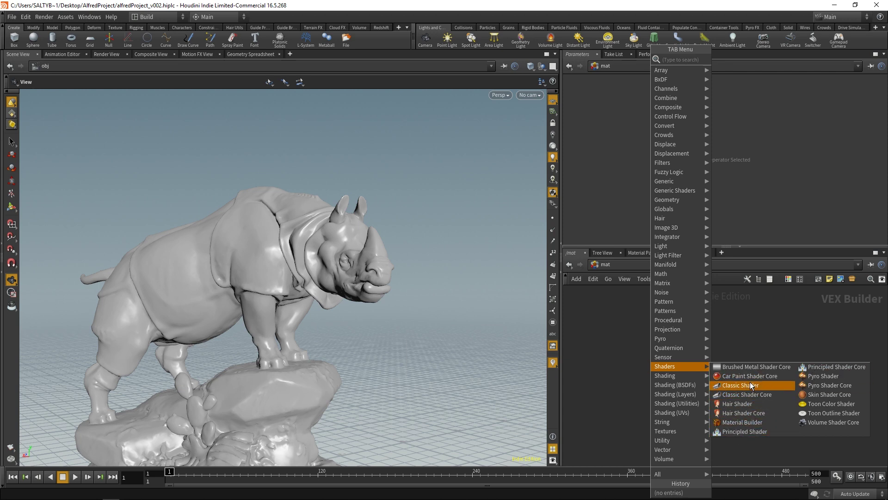
Place a Principled Shader node, principledshader1, in the mat network
{"action": "left_click", "coordinate": [742, 432]}
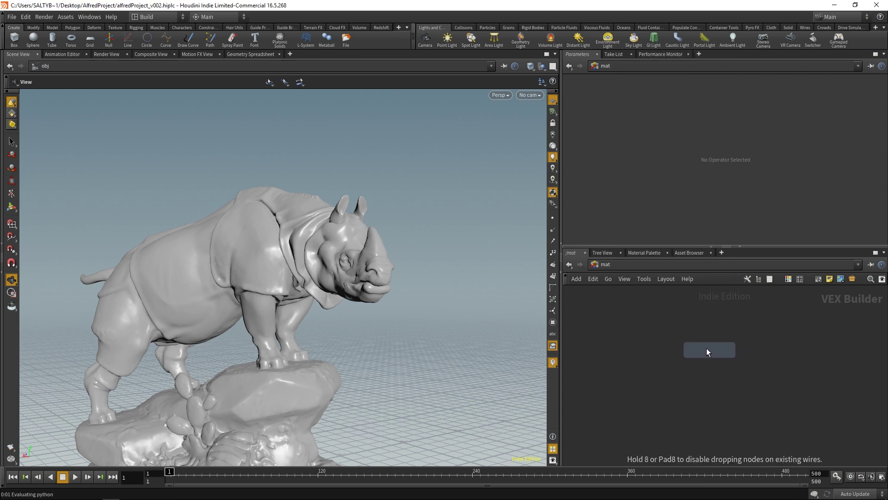
{"action": "left_click", "coordinate": [709, 348]}
{"action": "middle_click_drag", "start_coordinate": [614, 327], "coordinate": [598, 342]}
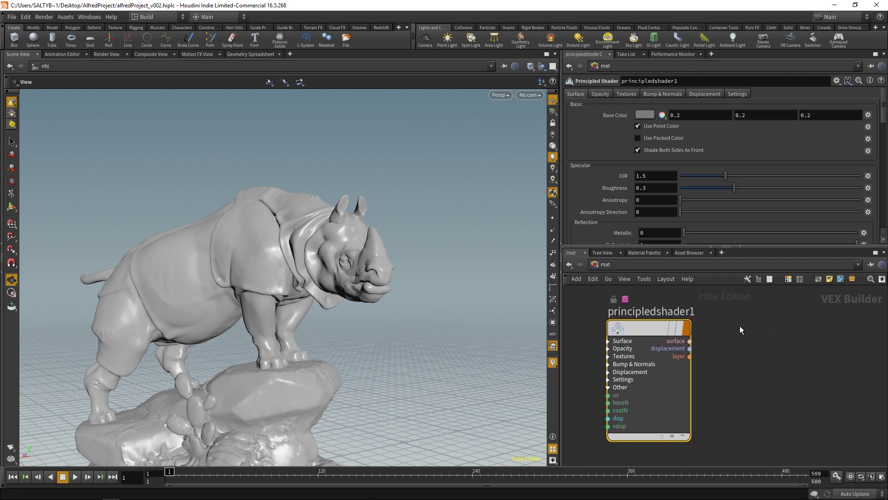
Add a Principled Shader Core node from a Tab search for 'princ' beside principledshader1
{"action": "key", "text": "Tab"}
{"action": "type", "text": "princ"}
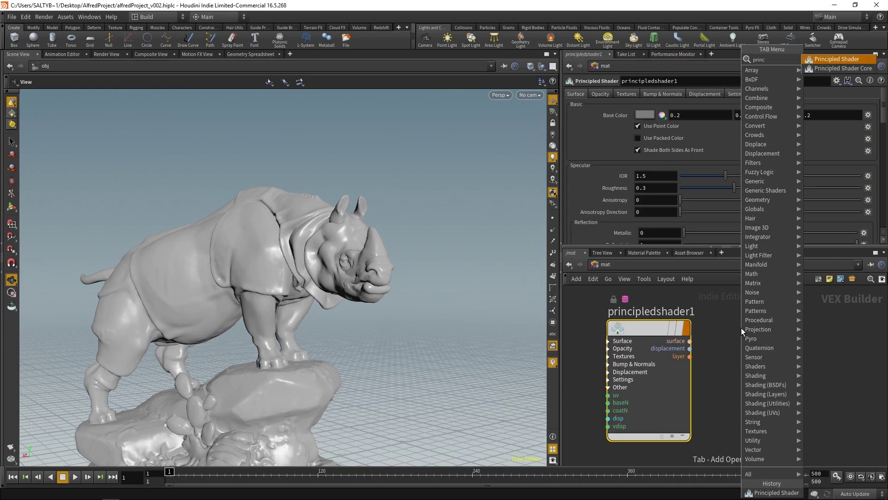
{"action": "left_click", "coordinate": [858, 68]}
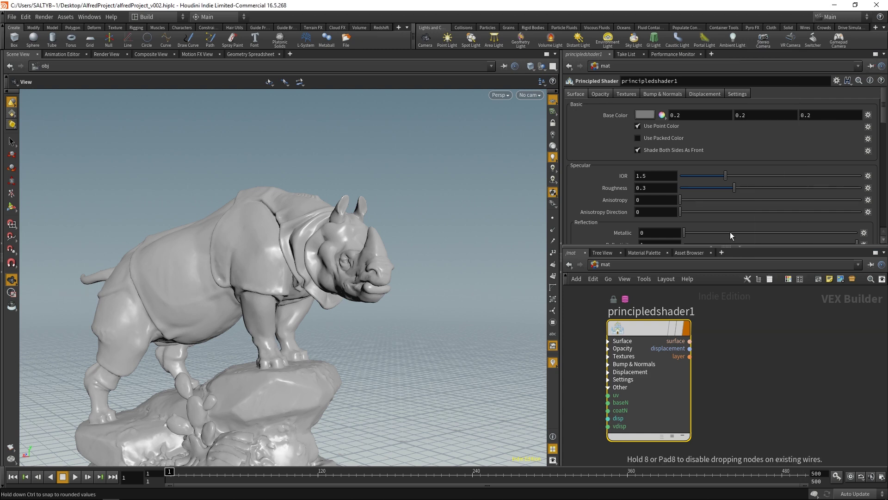
{"action": "left_click", "coordinate": [761, 332]}
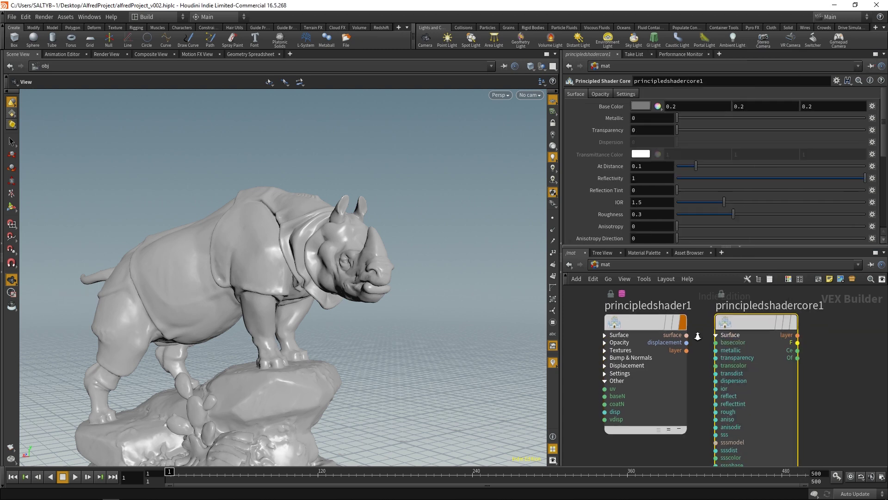
{"action": "middle_click", "coordinate": [688, 407]}
{"action": "scroll", "coordinate": [606, 331], "scroll_direction": "down", "scroll_amount": 2}
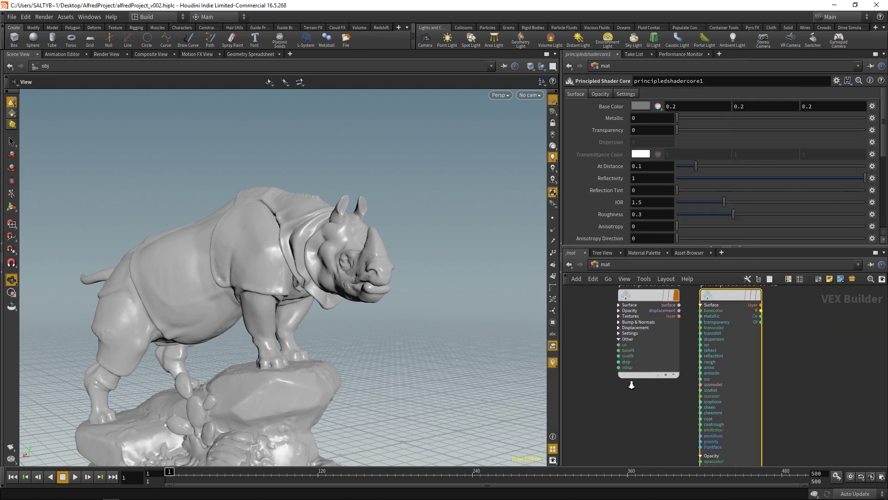
{"action": "scroll", "coordinate": [636, 391], "scroll_direction": "up", "scroll_amount": 1}
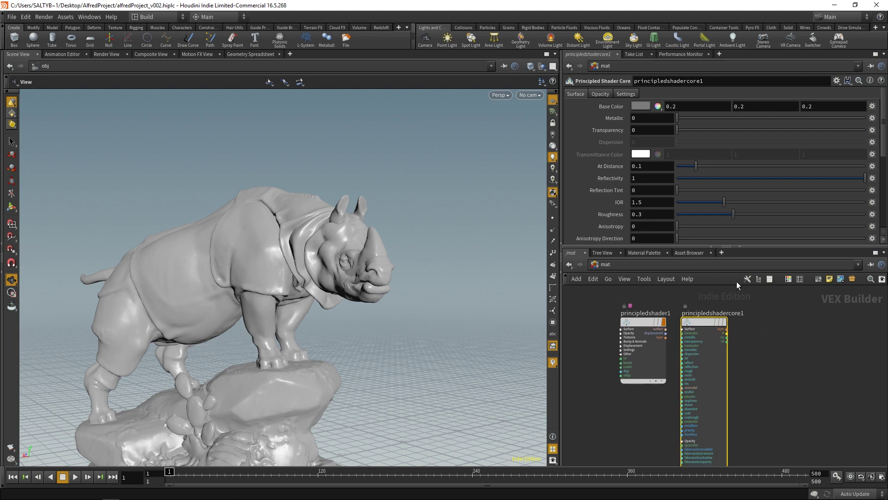
Delete principledshadercore1 and reselect principledshader1 to show its parameters
{"action": "left_click_drag", "start_coordinate": [702, 322], "coordinate": [728, 324]}
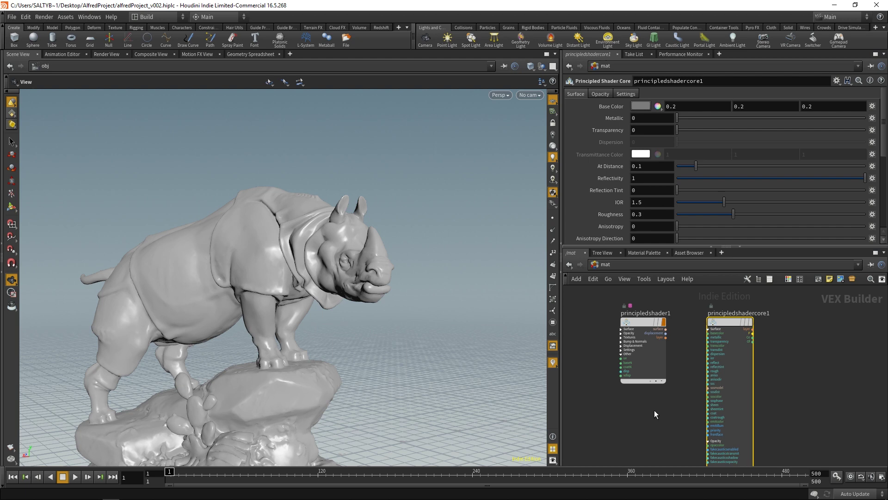
{"action": "key", "text": "Delete"}
{"action": "middle_click_drag", "start_coordinate": [712, 339], "coordinate": [762, 337]}
{"action": "left_click", "coordinate": [711, 370]}
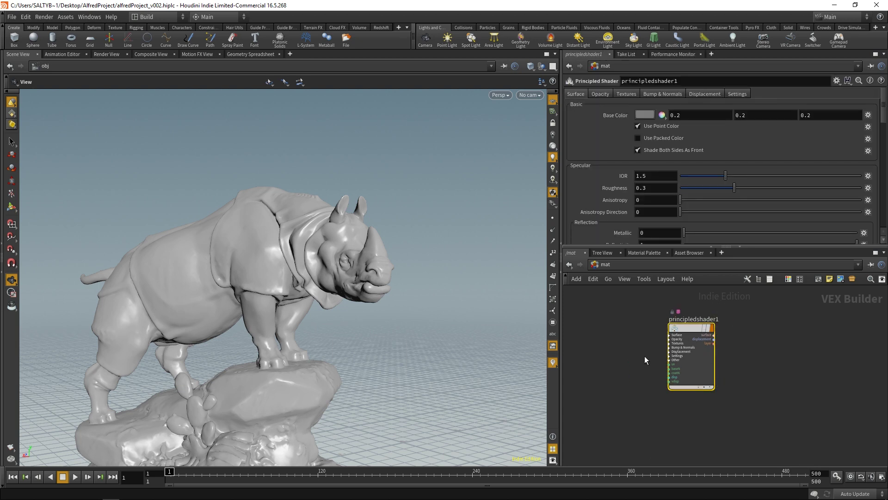
Rename principledshader1 to alfred_mat and drag it onto the rhino in the Scene View
{"action": "double_click", "coordinate": [701, 318]}
{"action": "key", "text": "BackSpace"}
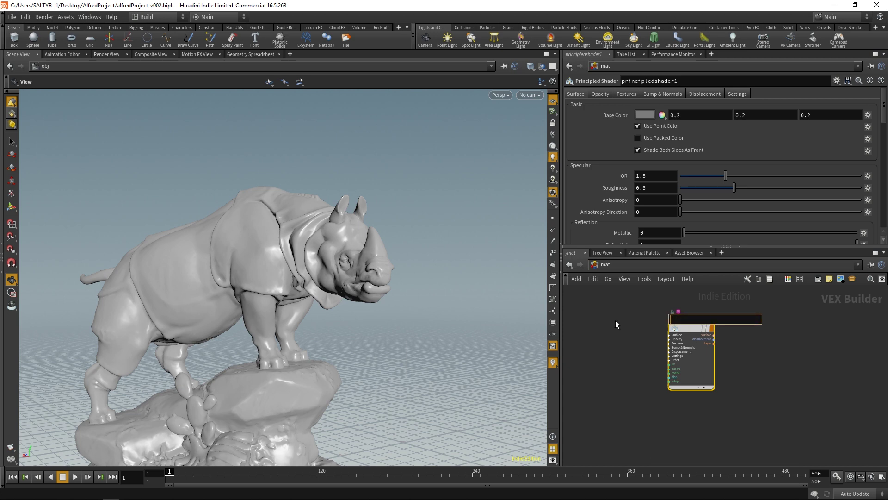
{"action": "type", "text": "alfred_mat"}
{"action": "key", "text": "Return"}
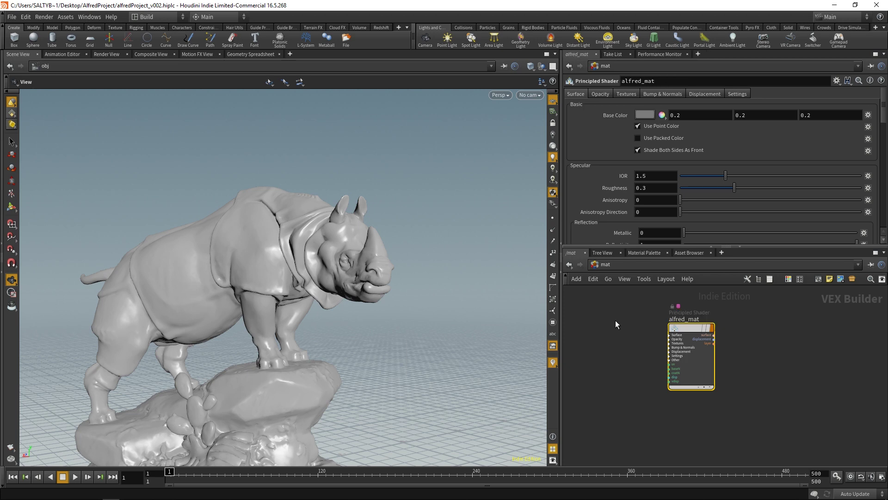
{"action": "middle_click_drag", "start_coordinate": [627, 335], "coordinate": [622, 331]}
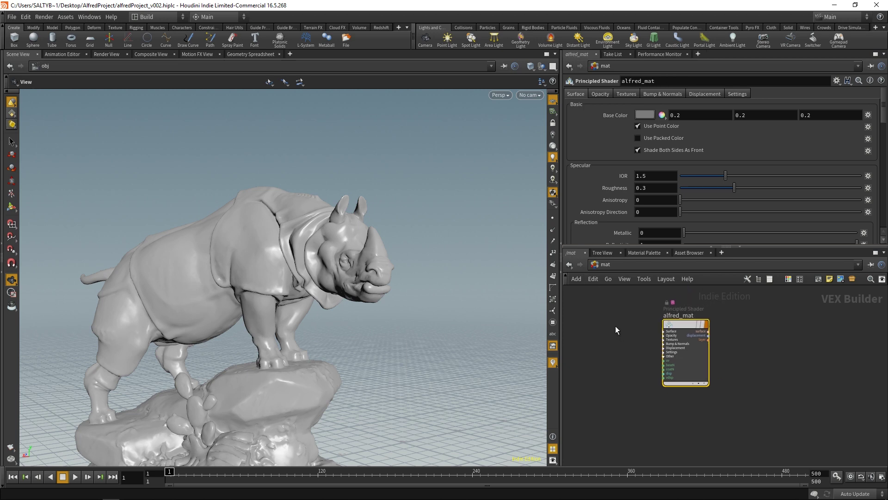
{"action": "mouse_move", "coordinate": [679, 324]}
{"action": "left_click_drag", "start_coordinate": [689, 325], "coordinate": [309, 246]}
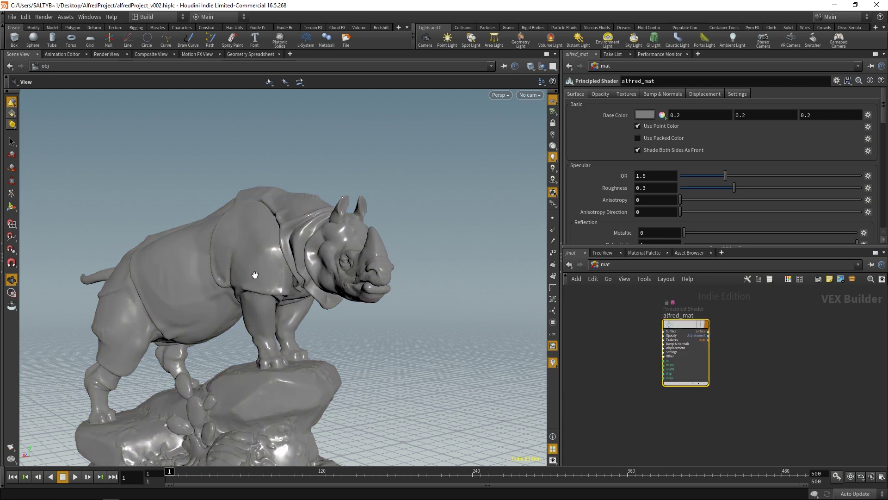
Back at /obj, choose /mat/alfred_mat in Alfred_geo's Material chooser
{"action": "left_click", "coordinate": [606, 265]}
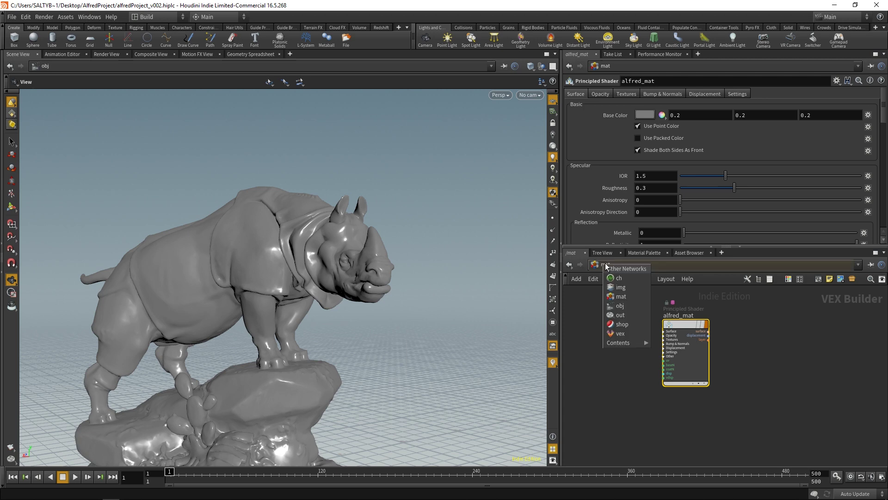
{"action": "left_click", "coordinate": [622, 306]}
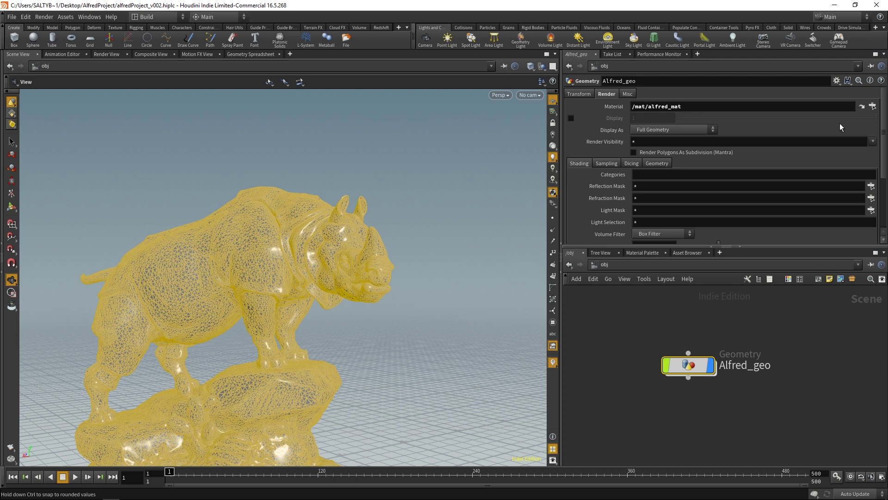
{"action": "left_click", "coordinate": [872, 106]}
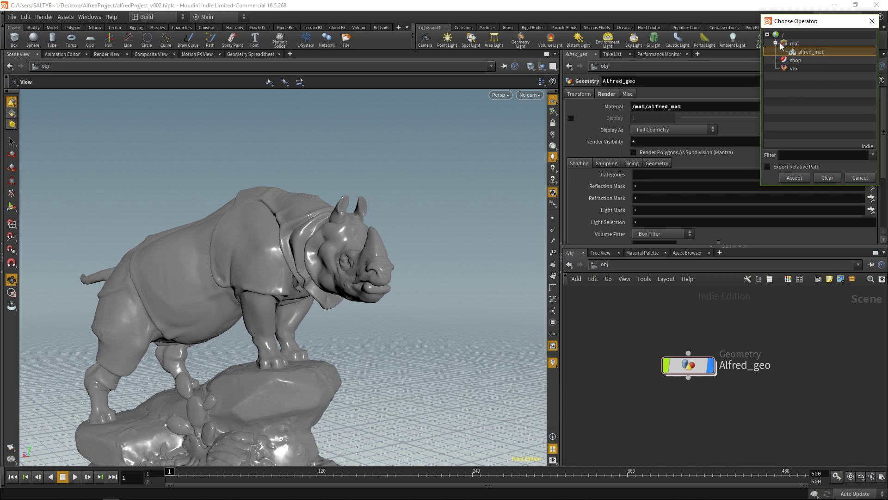
{"action": "left_click_drag", "start_coordinate": [799, 22], "coordinate": [458, 142]}
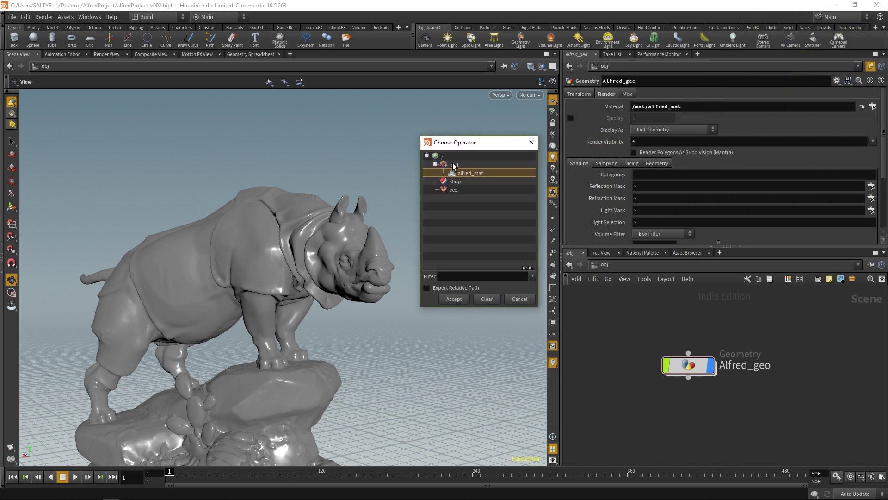
{"action": "left_click", "coordinate": [531, 142]}
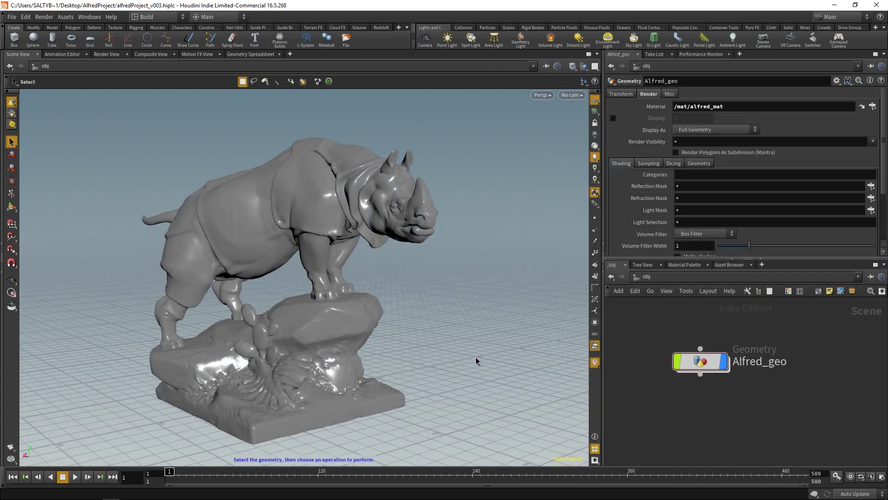
Inside Alfred_geo, drop a Material SOP ('materi') onto the file2–output1 wire
{"action": "double_click", "coordinate": [700, 361]}
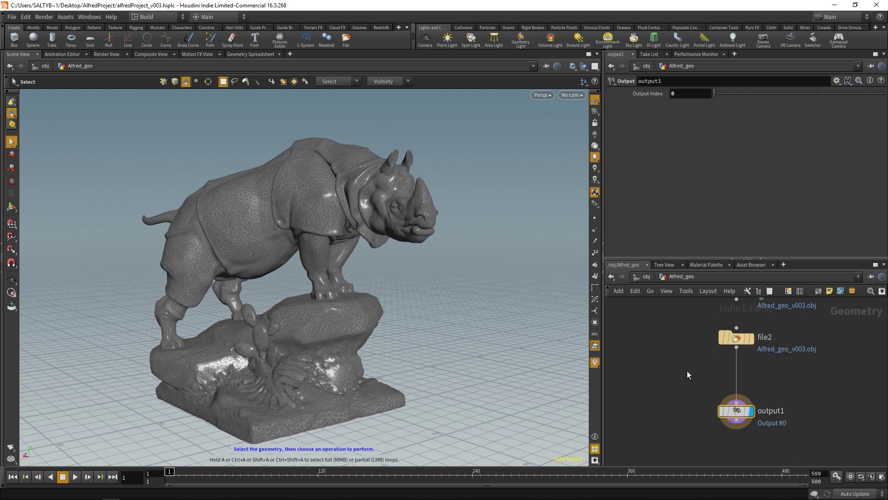
{"action": "middle_click_drag", "start_coordinate": [687, 372], "coordinate": [672, 368]}
{"action": "key", "text": "Tab"}
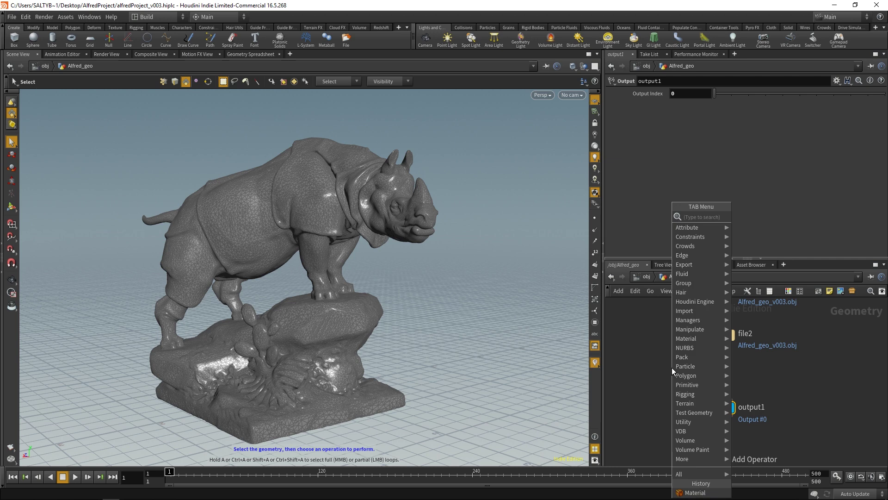
{"action": "type", "text": "materi"}
{"action": "key", "text": "Return"}
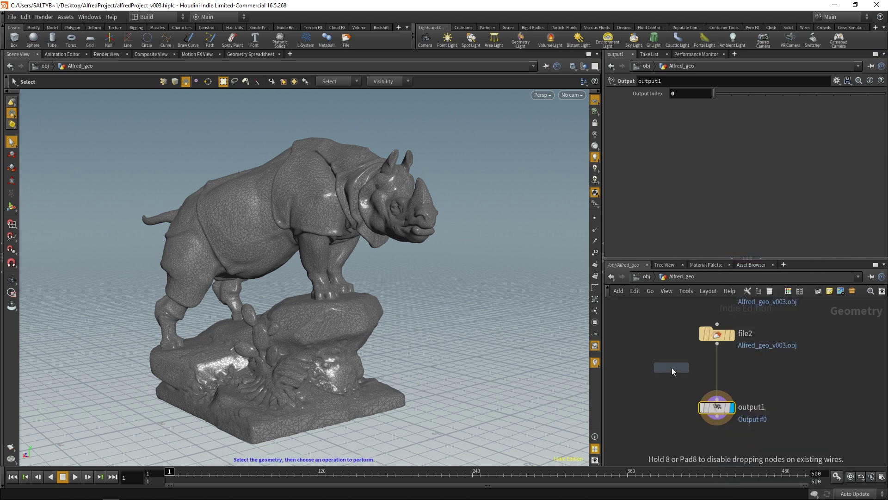
{"action": "left_click", "coordinate": [721, 371]}
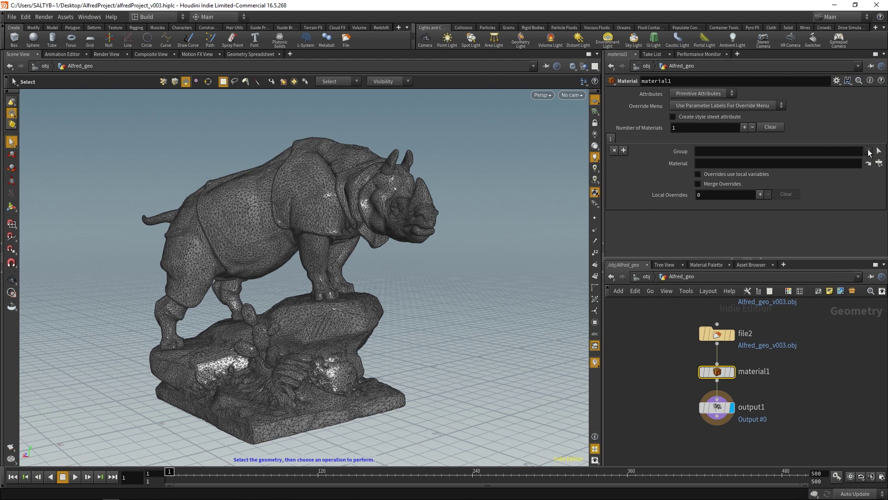
Set material1's Material to /mat/alfred_mat
{"action": "left_click", "coordinate": [879, 163]}
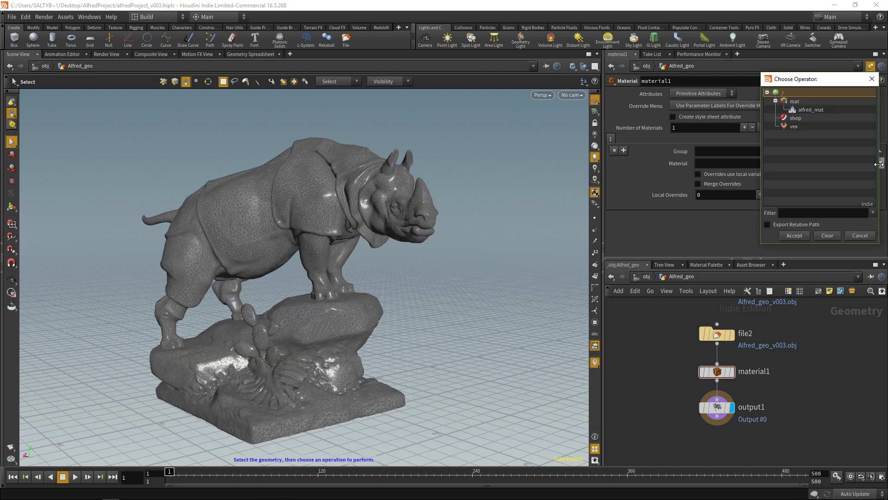
{"action": "left_click", "coordinate": [801, 111]}
{"action": "left_click", "coordinate": [804, 235]}
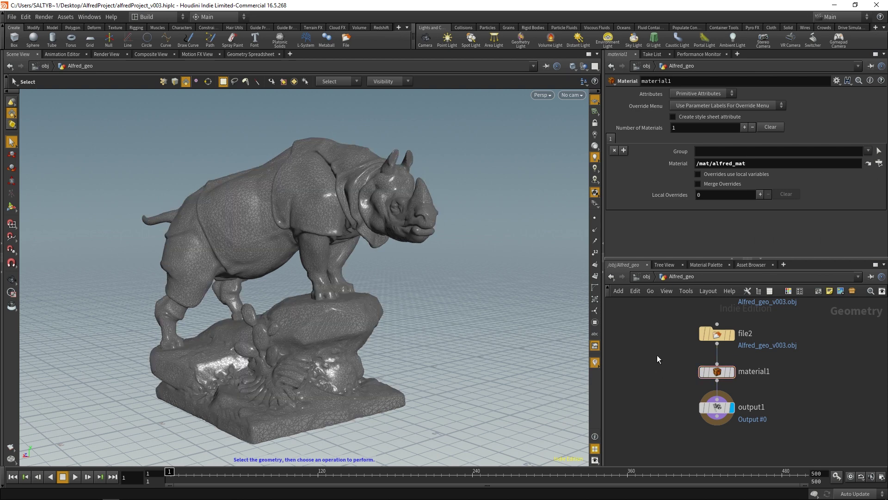
{"action": "left_click", "coordinate": [717, 371]}
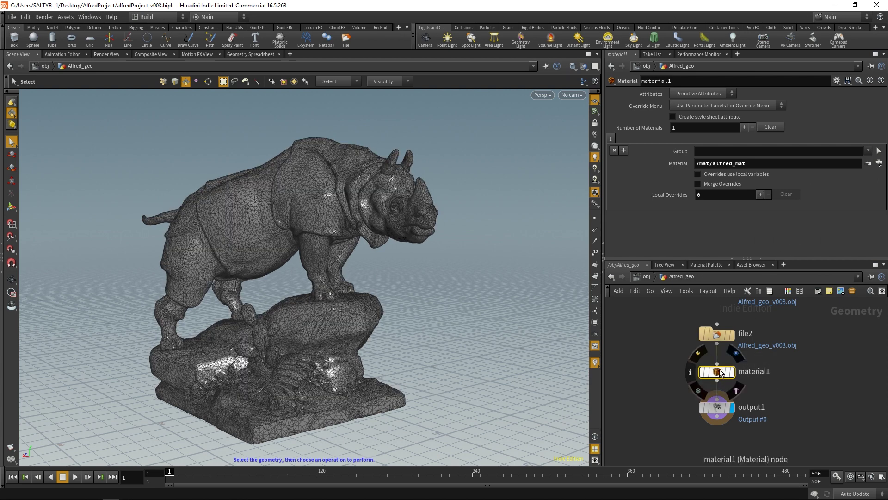
Re-enter Alfred_geo, move material1 left in the chain, and orbit toward a side view
{"action": "left_click", "coordinate": [647, 278]}
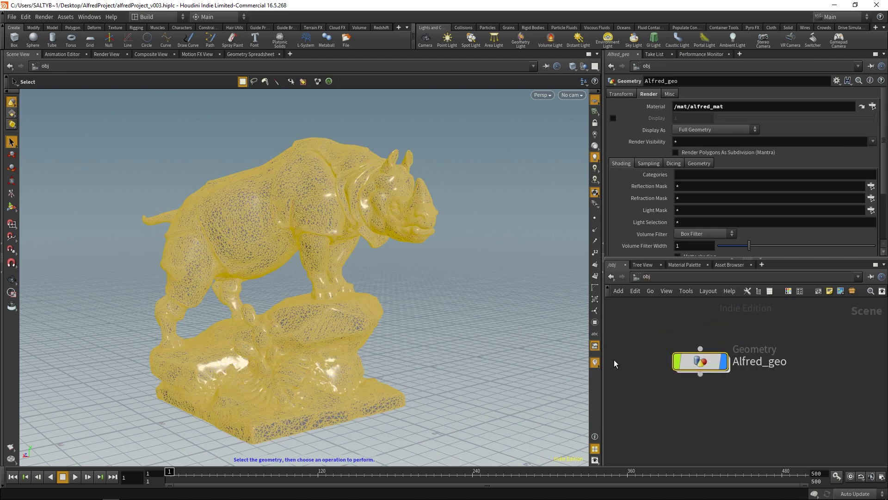
{"action": "double_click", "coordinate": [699, 362]}
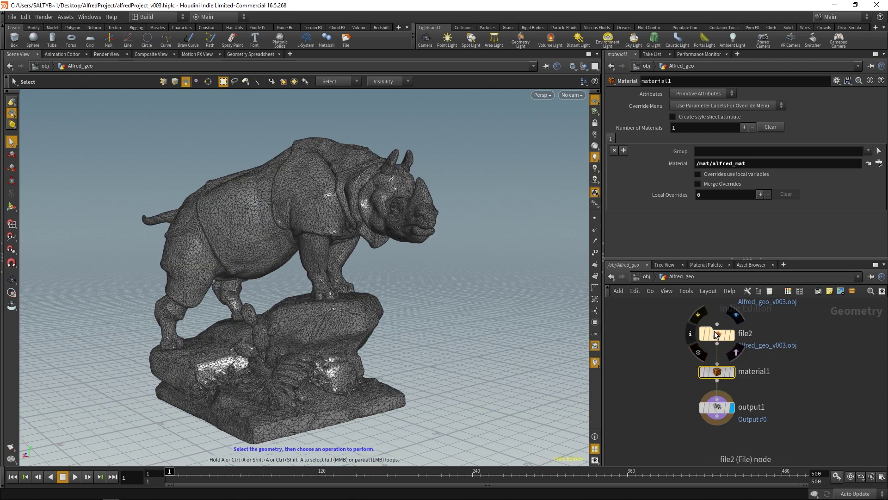
{"action": "left_click_drag", "start_coordinate": [716, 376], "coordinate": [660, 372]}
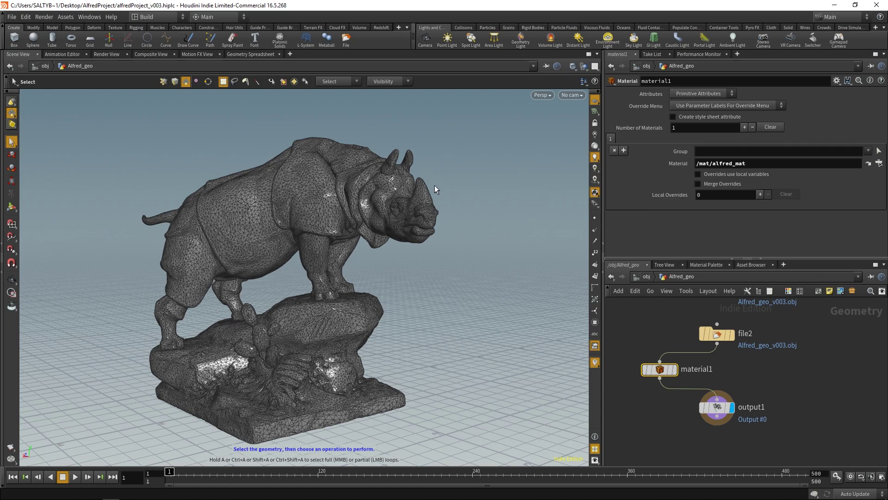
{"action": "left_click_drag", "start_coordinate": [434, 185], "coordinate": [452, 224], "text": "alt"}
{"action": "scroll", "coordinate": [440, 242], "scroll_direction": "up", "scroll_amount": 5}
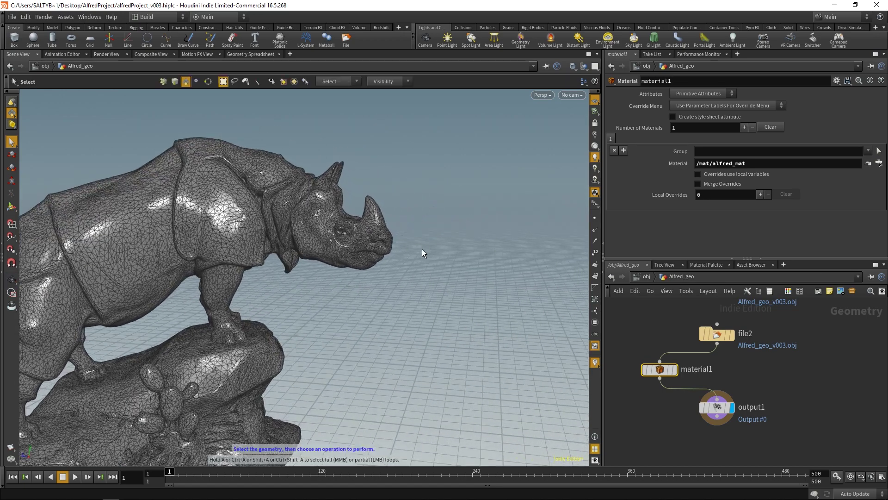
Switch to /mat and add a new Principled Shader from a 'prin' Tab search
{"action": "left_click", "coordinate": [646, 276]}
{"action": "left_click", "coordinate": [648, 276]}
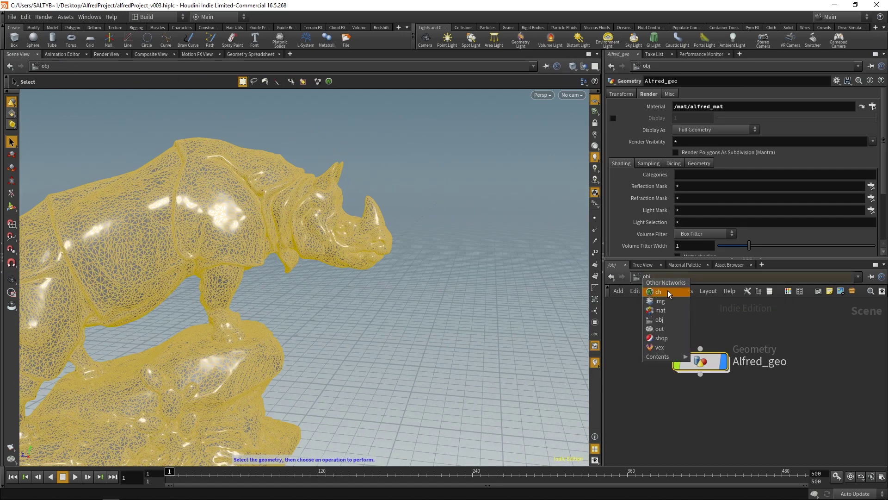
{"action": "left_click", "coordinate": [668, 309]}
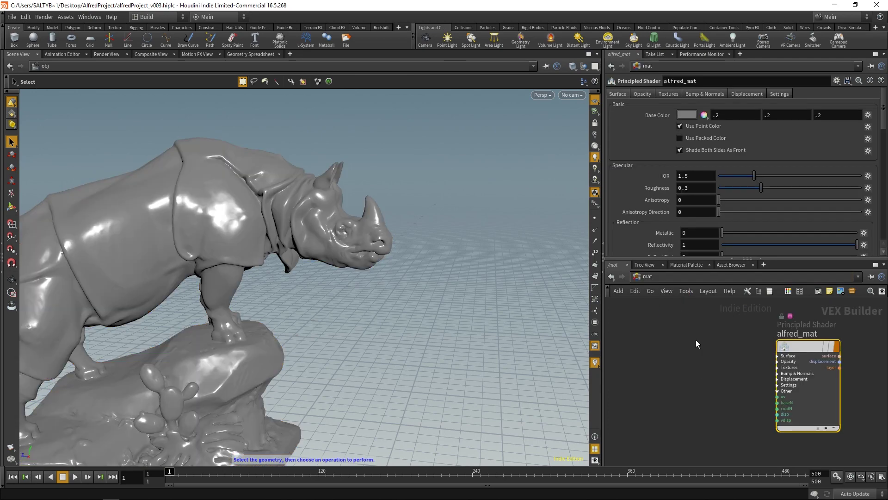
{"action": "key", "text": "Tab"}
{"action": "type", "text": "prin"}
{"action": "key", "text": "Down"}
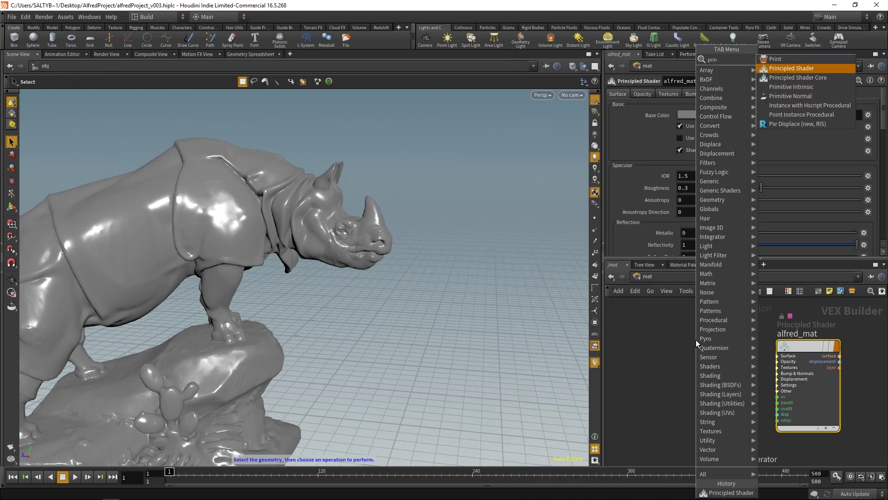
{"action": "key", "text": "Return"}
{"action": "left_click", "coordinate": [696, 339]}
Set its Base Color to red (0.9, 0, 0), then go back inside Alfred_geo
{"action": "left_click", "coordinate": [687, 116]}
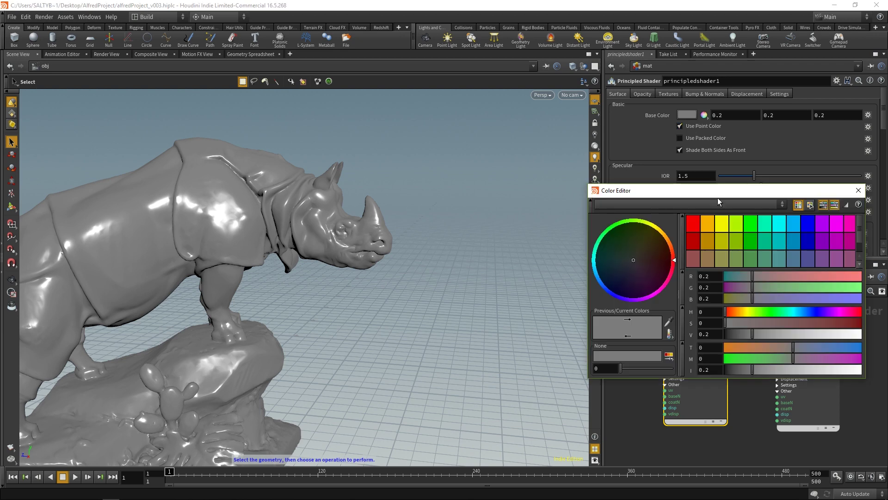
{"action": "left_click", "coordinate": [694, 224]}
{"action": "left_click", "coordinate": [858, 190]}
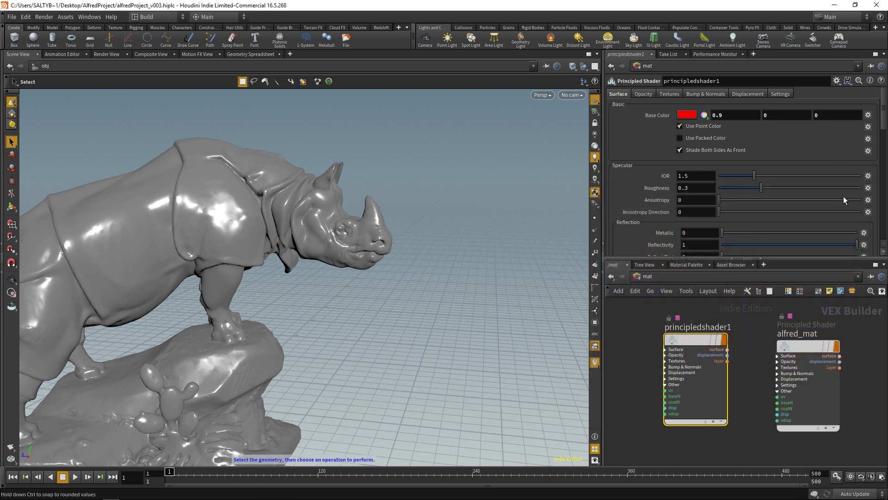
{"action": "left_click", "coordinate": [646, 276]}
{"action": "left_click", "coordinate": [660, 319]}
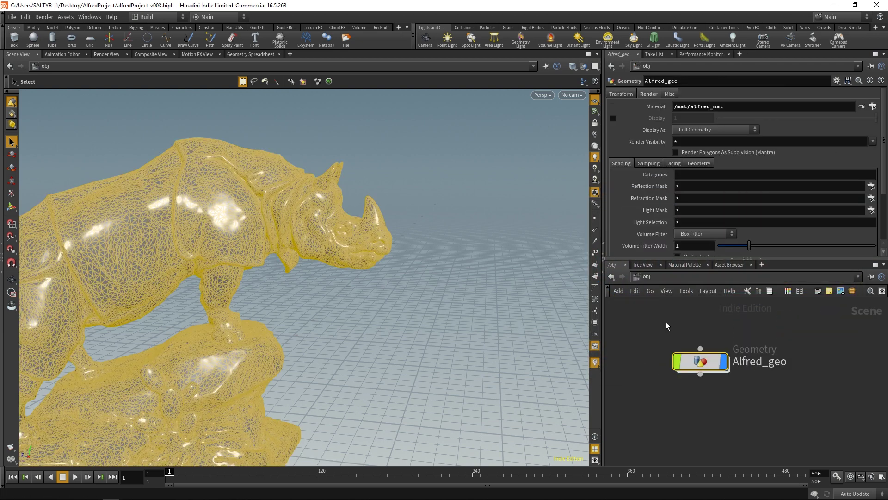
{"action": "double_click", "coordinate": [697, 362]}
Point material1's Material to /mat/principledshader1, turning the rhino red
{"action": "middle_click_drag", "start_coordinate": [644, 346], "coordinate": [681, 327]}
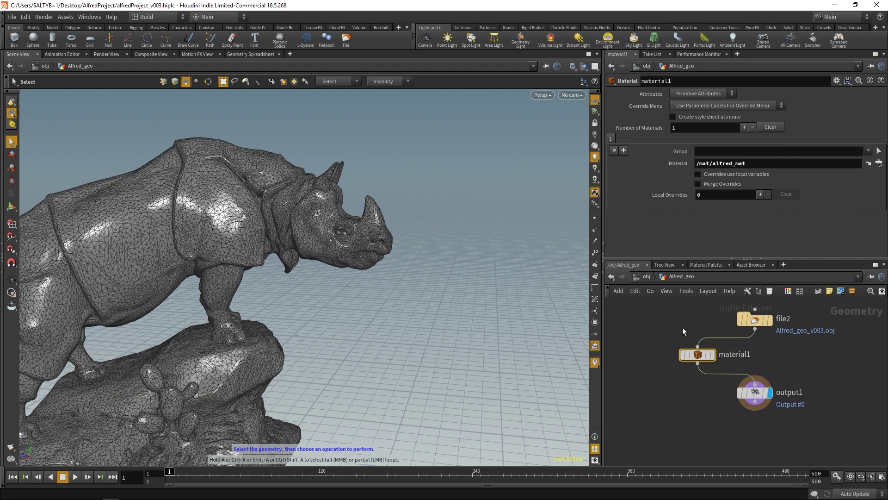
{"action": "left_click", "coordinate": [879, 164]}
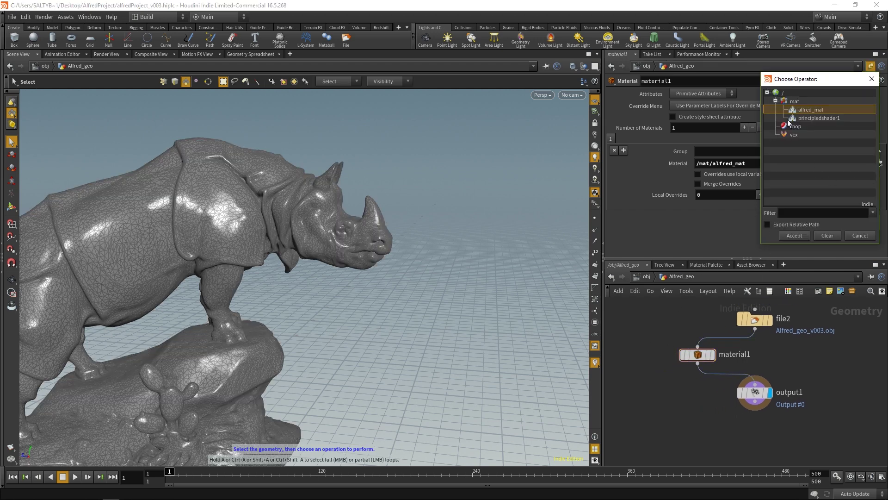
{"action": "left_click", "coordinate": [804, 119]}
{"action": "left_click", "coordinate": [796, 232]}
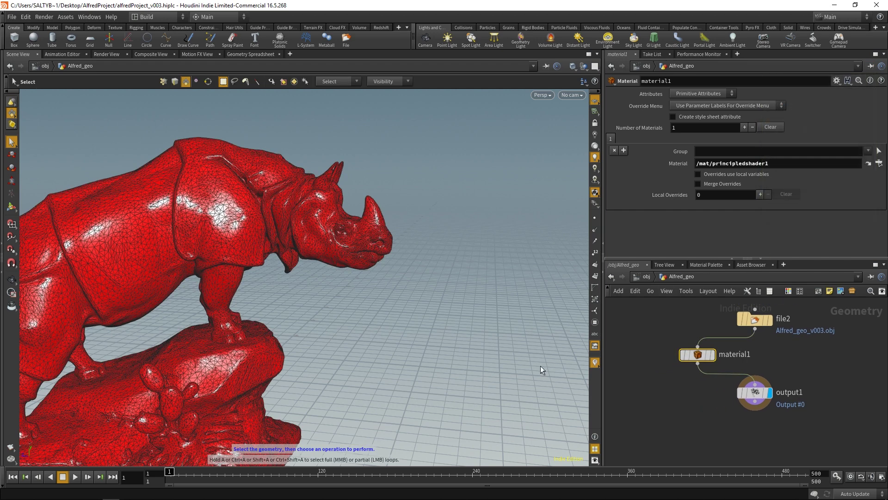
Orbit and zoom the viewport onto the rhino's head, then return to select mode
{"action": "key", "text": "Escape"}
{"action": "left_click_drag", "start_coordinate": [432, 269], "coordinate": [406, 257]}
{"action": "scroll", "coordinate": [407, 257], "scroll_direction": "up", "scroll_amount": 10}
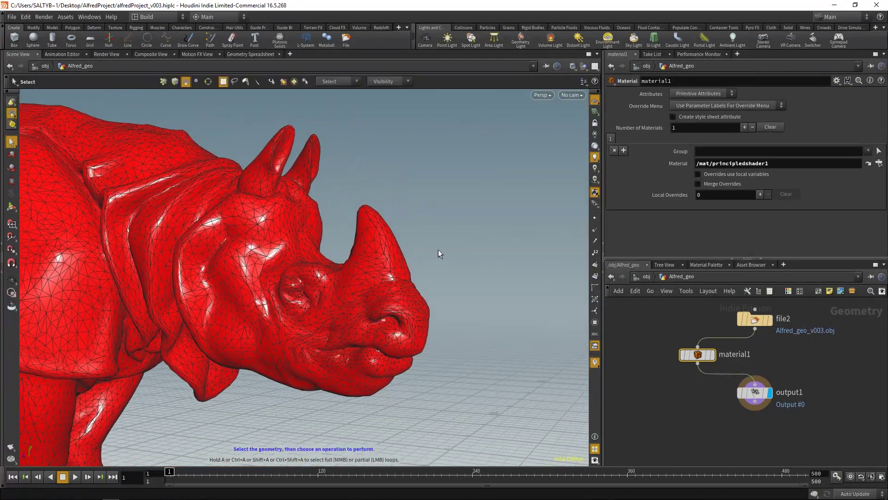
{"action": "key", "text": "s"}
Pick geometry for material1's group, switch to points, and box-select the nose horn points
{"action": "left_click", "coordinate": [878, 152]}
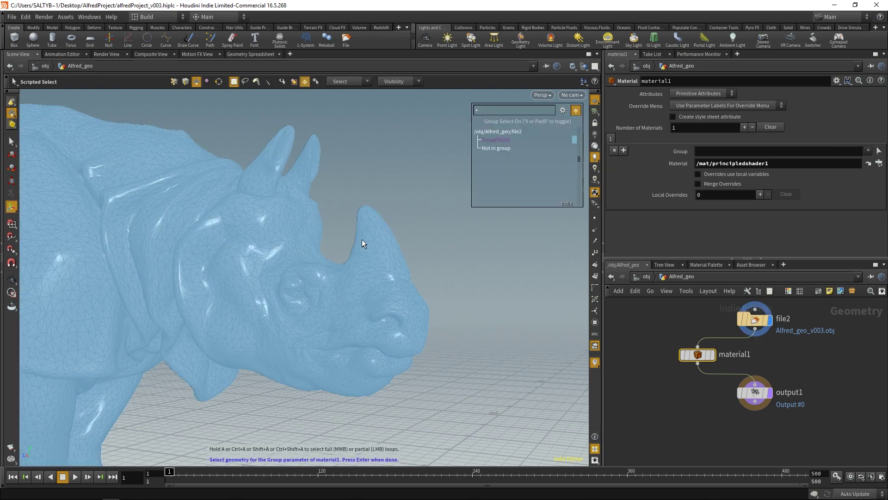
{"action": "left_click", "coordinate": [198, 220]}
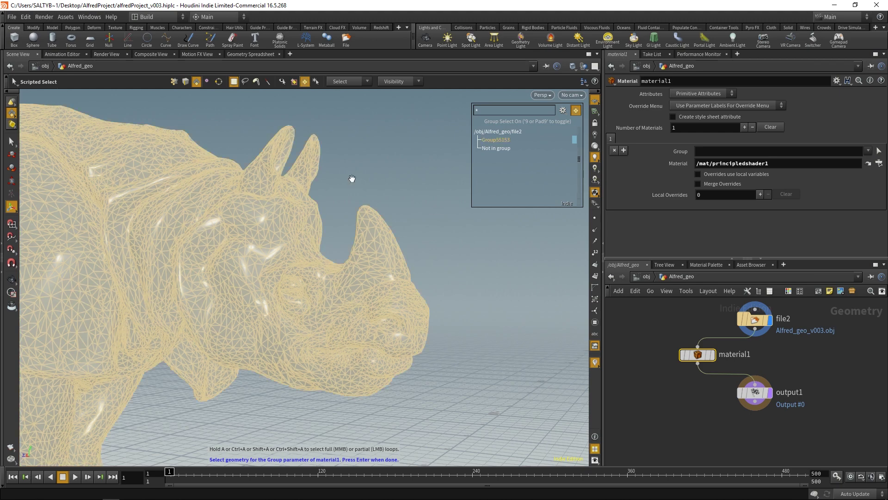
{"action": "left_click_drag", "start_coordinate": [353, 179], "coordinate": [384, 197]}
{"action": "left_click", "coordinate": [384, 196]}
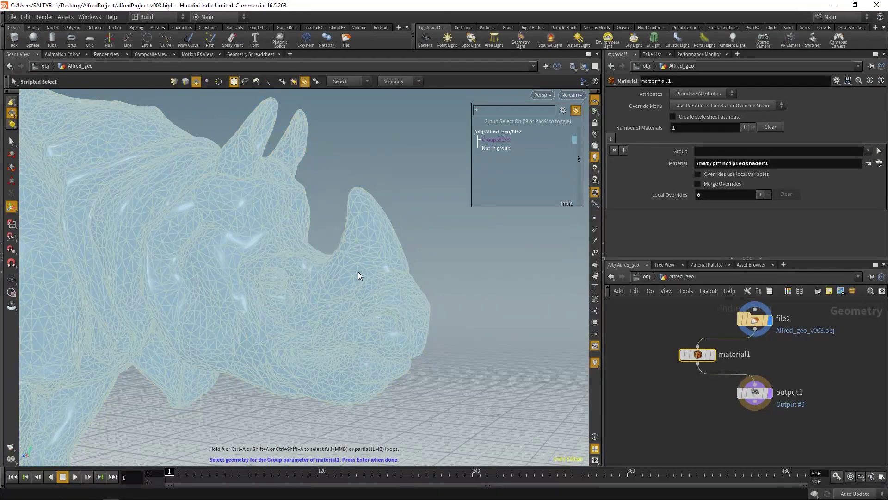
{"action": "left_click", "coordinate": [271, 254]}
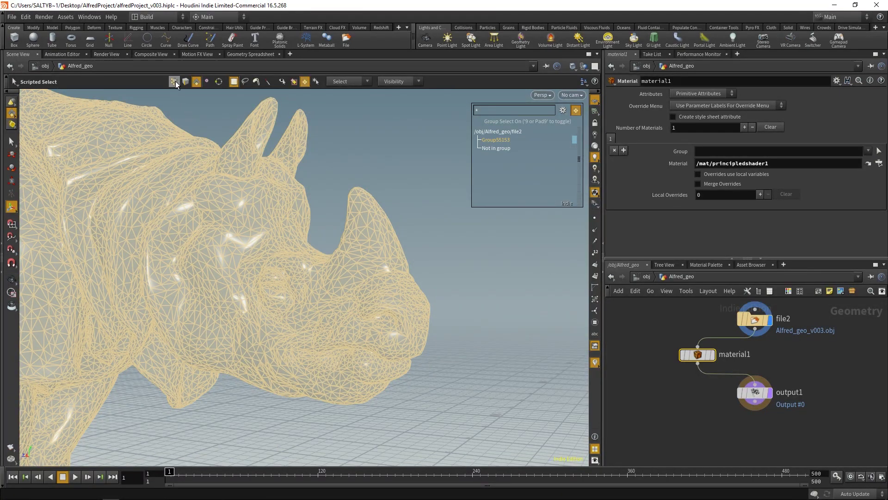
{"action": "left_click", "coordinate": [175, 81]}
{"action": "left_click_drag", "start_coordinate": [334, 165], "coordinate": [454, 232]}
Confirm the horn points into material1's Group field and review the listed point numbers
{"action": "key", "text": "space"}
{"action": "left_click_drag", "start_coordinate": [317, 224], "coordinate": [395, 259]}
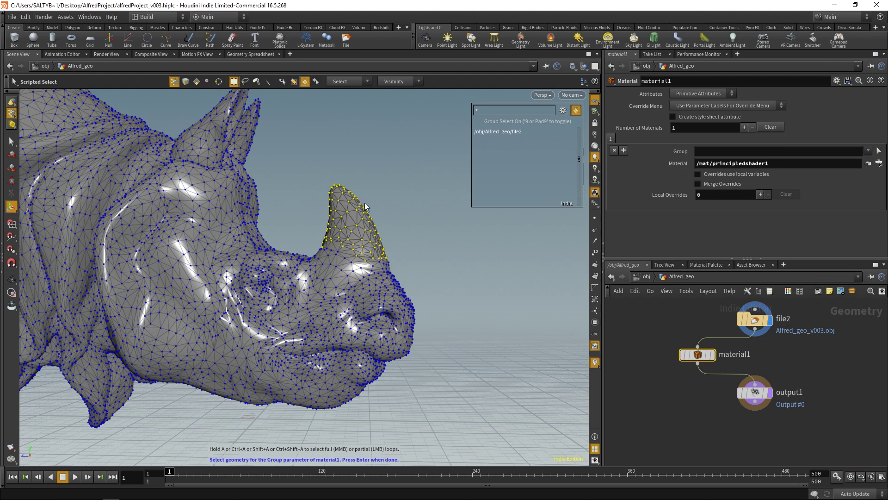
{"action": "key", "text": "Return"}
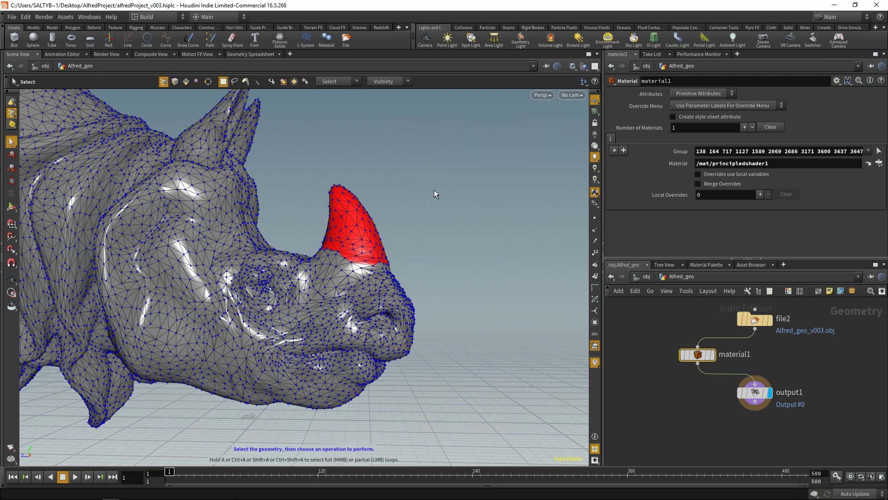
{"action": "left_click_drag", "start_coordinate": [411, 204], "coordinate": [384, 231], "text": "alt"}
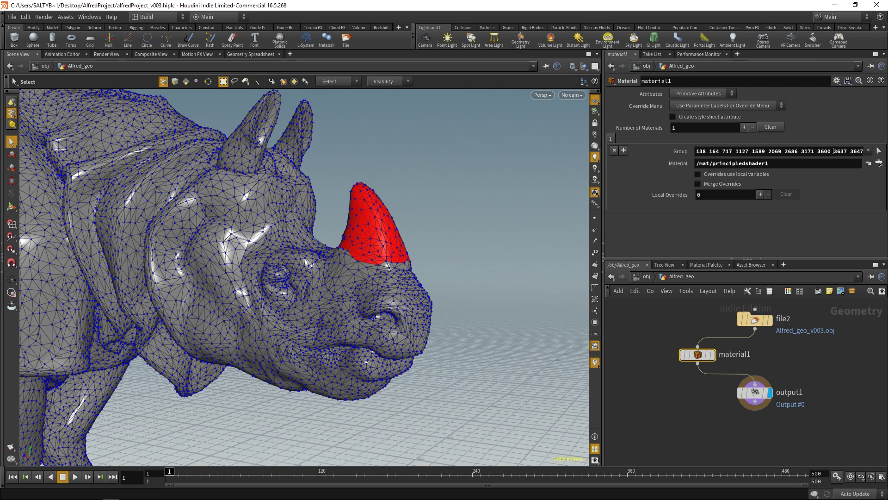
{"action": "left_click_drag", "start_coordinate": [833, 151], "coordinate": [693, 148]}
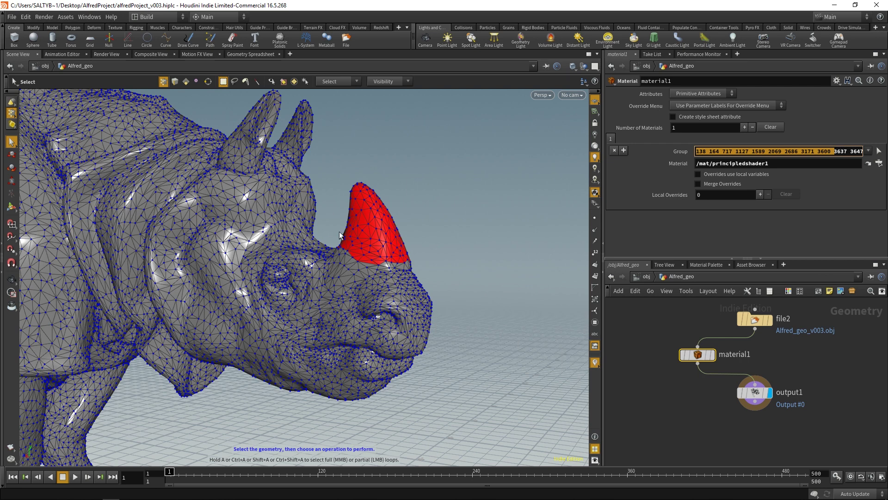
{"action": "left_click", "coordinate": [759, 164]}
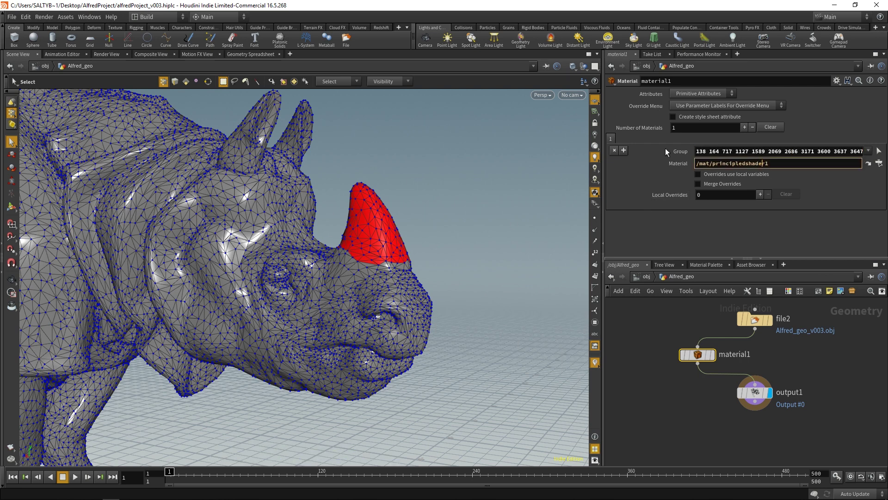
{"action": "right_click", "coordinate": [379, 253]}
Add a Camera node, cam1, to the obj network and position it below Alfred_geo
{"action": "key", "text": "Escape"}
{"action": "left_click_drag", "start_coordinate": [392, 240], "coordinate": [424, 212]}
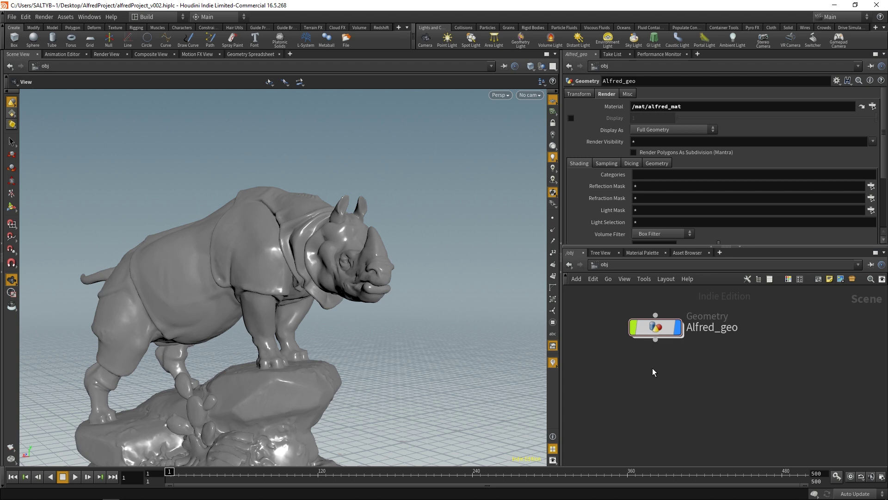
{"action": "key", "text": "Tab"}
{"action": "type", "text": "cam"}
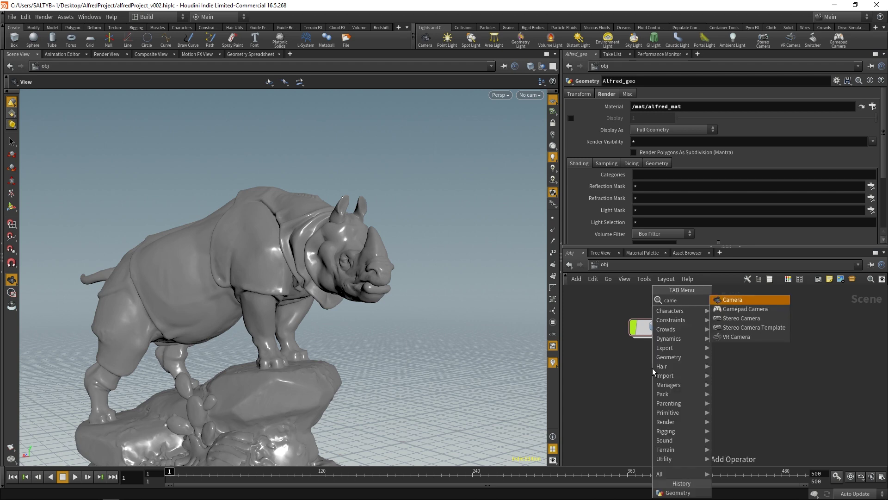
{"action": "key", "text": "Return"}
{"action": "left_click", "coordinate": [652, 368]}
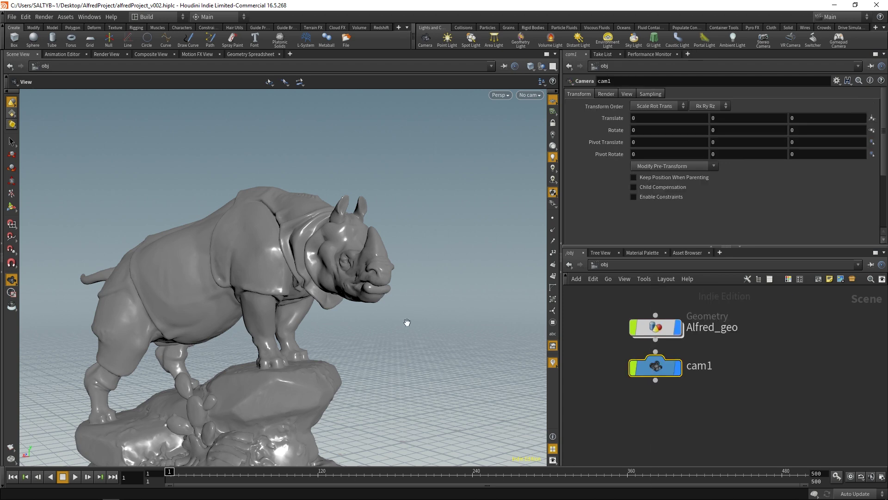
{"action": "left_click_drag", "start_coordinate": [406, 321], "coordinate": [387, 307]}
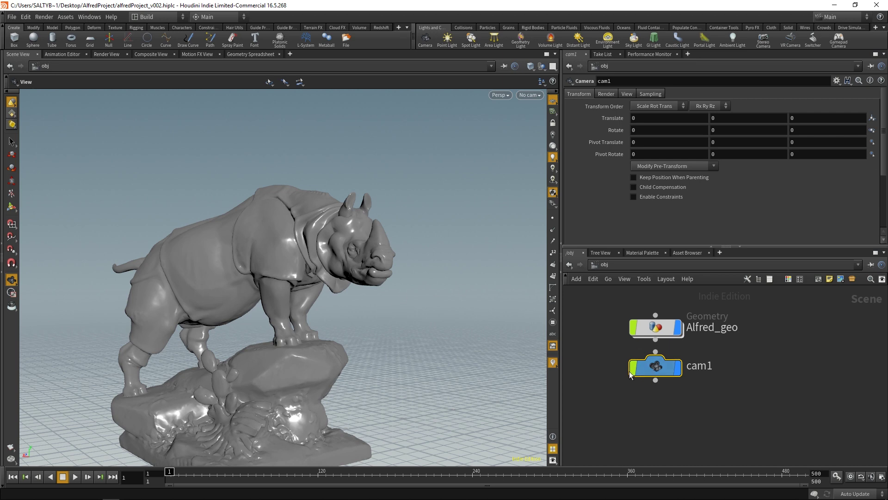
{"action": "left_click_drag", "start_coordinate": [656, 365], "coordinate": [656, 377]}
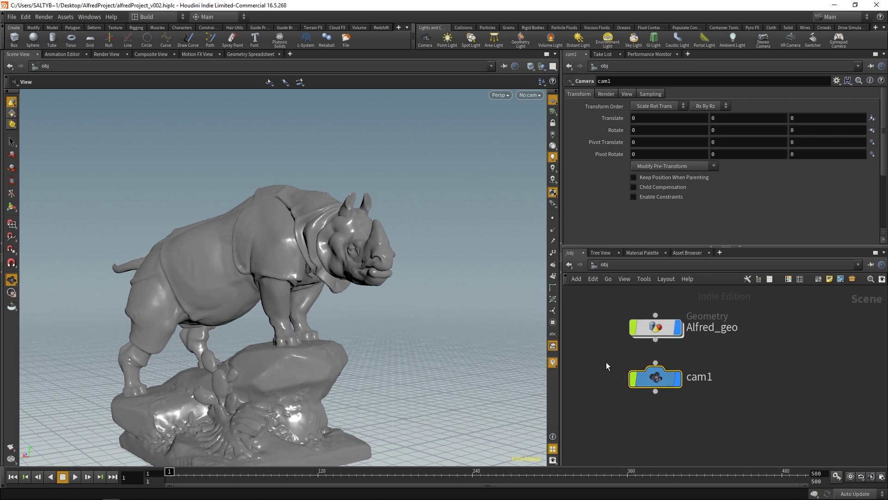
{"action": "left_click_drag", "start_coordinate": [594, 355], "coordinate": [698, 427]}
Replace cam1 with a camera made from the current top-down rhino view, placed below Alfred_geo
{"action": "key", "text": "Delete"}
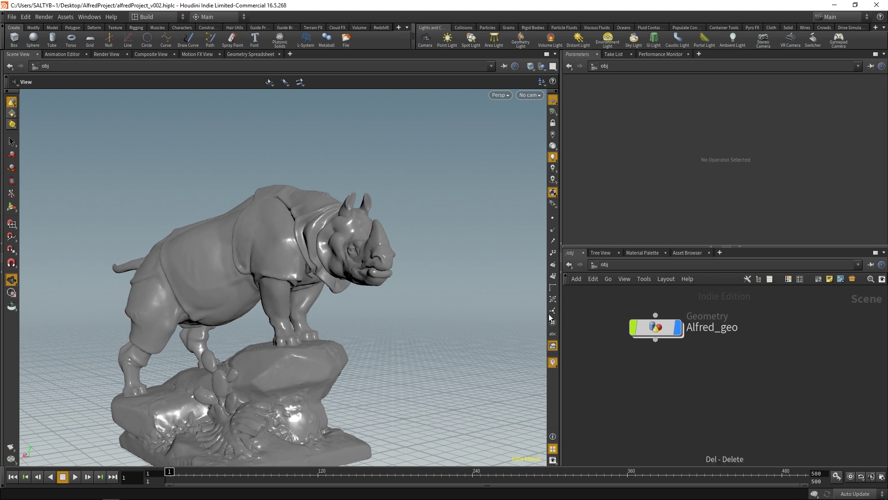
{"action": "left_click_drag", "start_coordinate": [404, 259], "coordinate": [370, 275]}
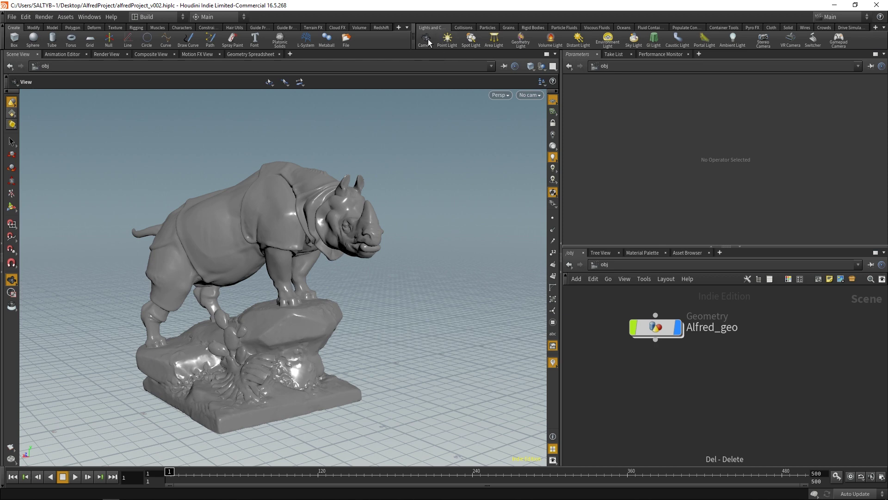
{"action": "left_click", "coordinate": [426, 39]}
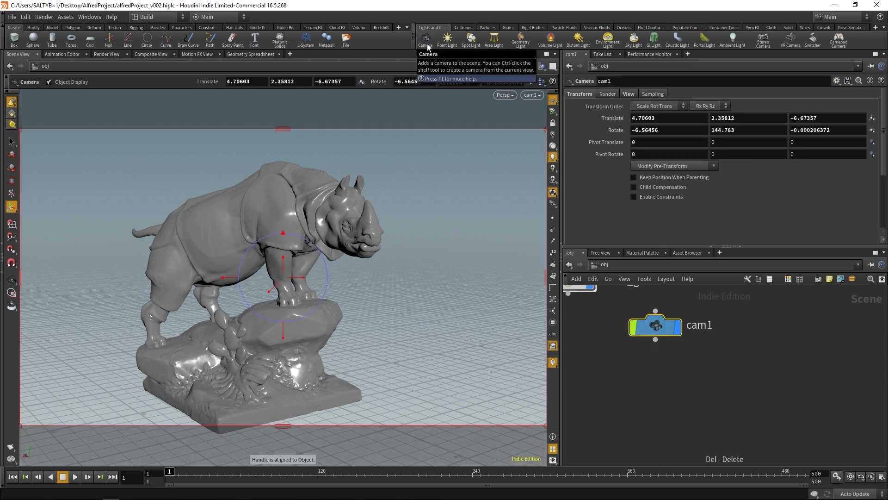
{"action": "middle_click_drag", "start_coordinate": [616, 365], "coordinate": [666, 418]}
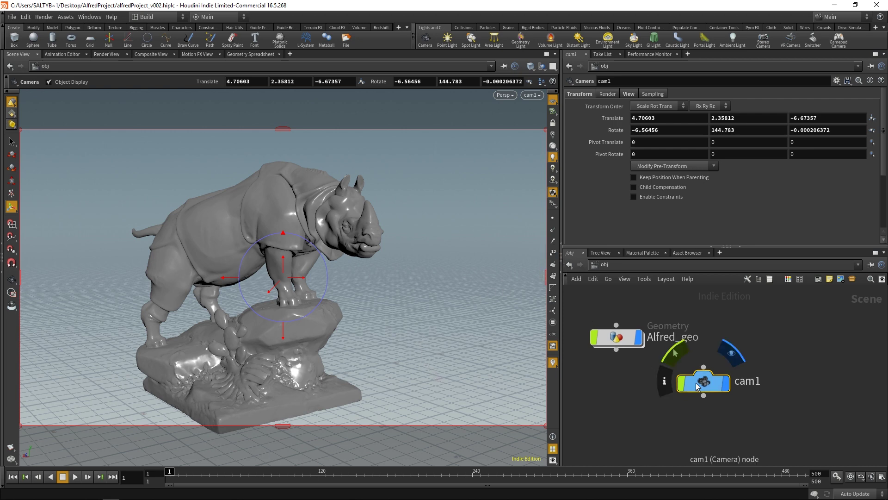
{"action": "left_click_drag", "start_coordinate": [695, 382], "coordinate": [609, 392]}
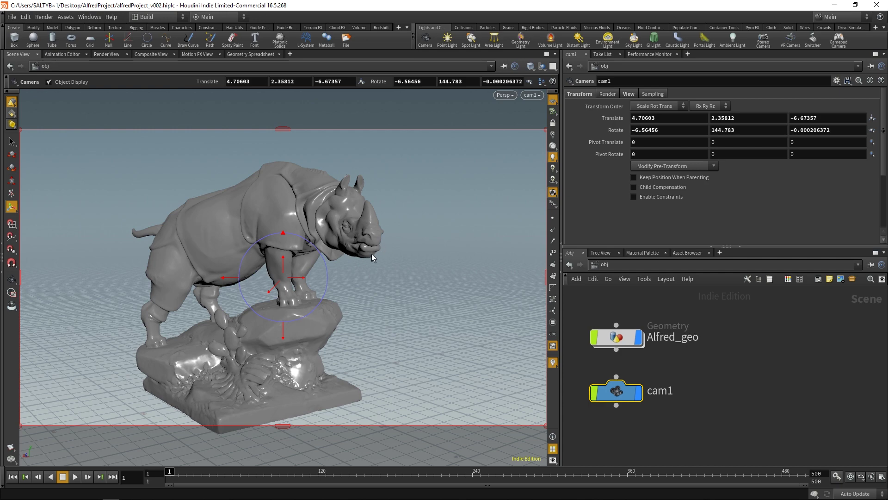
Orbit out to inspect cam1's placement, then set the viewport to look through cam1
{"action": "key", "text": "Escape"}
{"action": "left_click_drag", "start_coordinate": [402, 251], "coordinate": [310, 268]}
{"action": "key", "text": "Return"}
{"action": "key", "text": "Escape"}
{"action": "key", "text": "Return"}
{"action": "left_click_drag", "start_coordinate": [366, 306], "coordinate": [333, 296]}
{"action": "key", "text": "Return"}
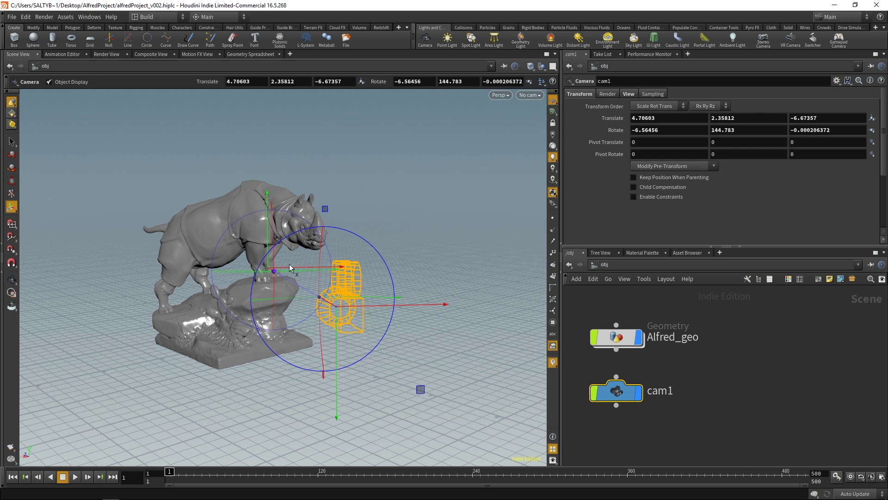
{"action": "left_click", "coordinate": [529, 95]}
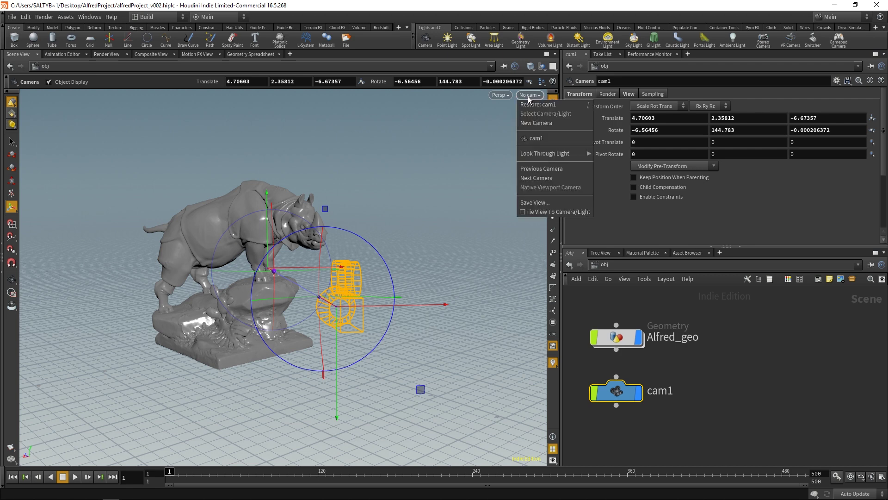
{"action": "left_click", "coordinate": [548, 140]}
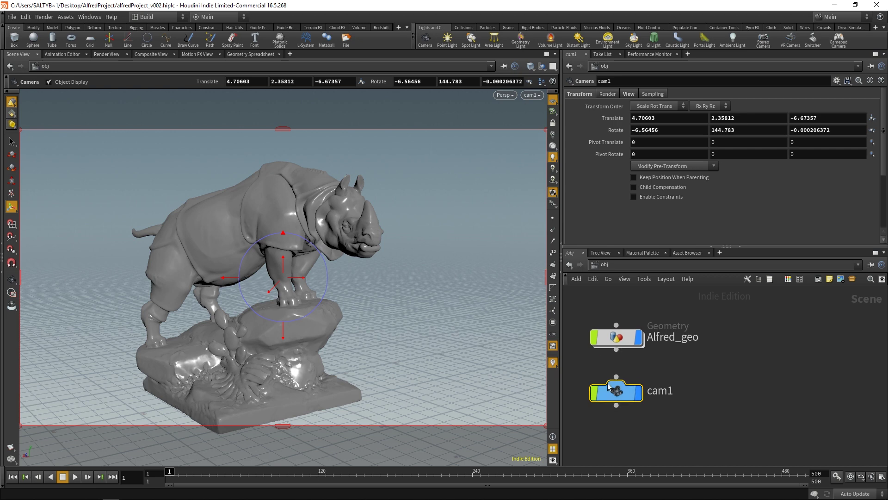
{"action": "mouse_move", "coordinate": [632, 404]}
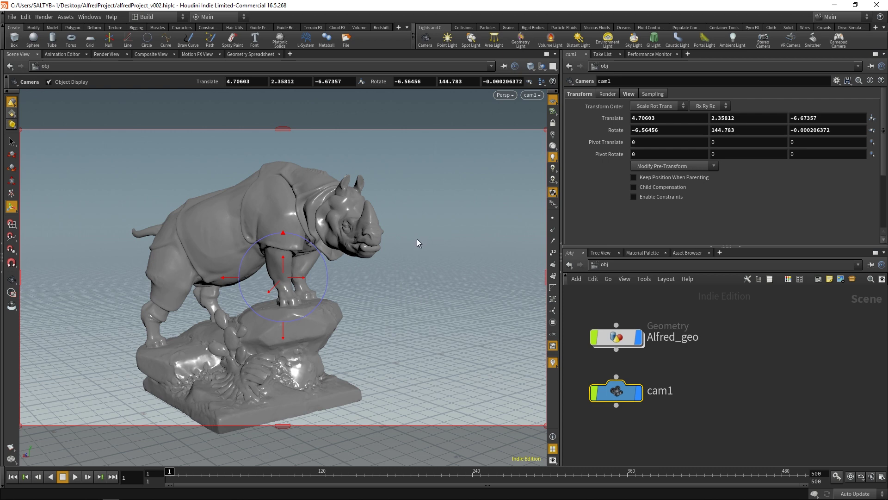
Lock the view to cam1, reframe it on the rhino, and select Alfred_geo
{"action": "left_click", "coordinate": [553, 123]}
{"action": "key", "text": "Escape"}
{"action": "scroll", "coordinate": [350, 287], "scroll_direction": "down", "scroll_amount": 5}
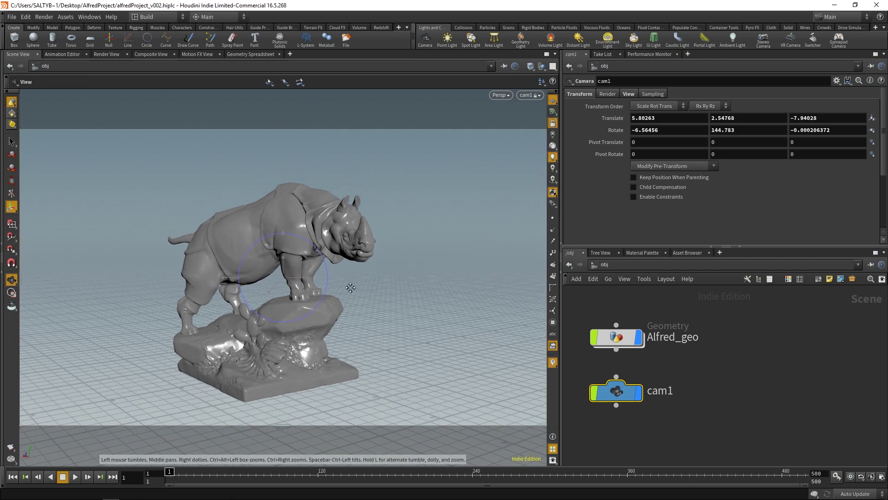
{"action": "left_click_drag", "start_coordinate": [350, 287], "coordinate": [364, 262]}
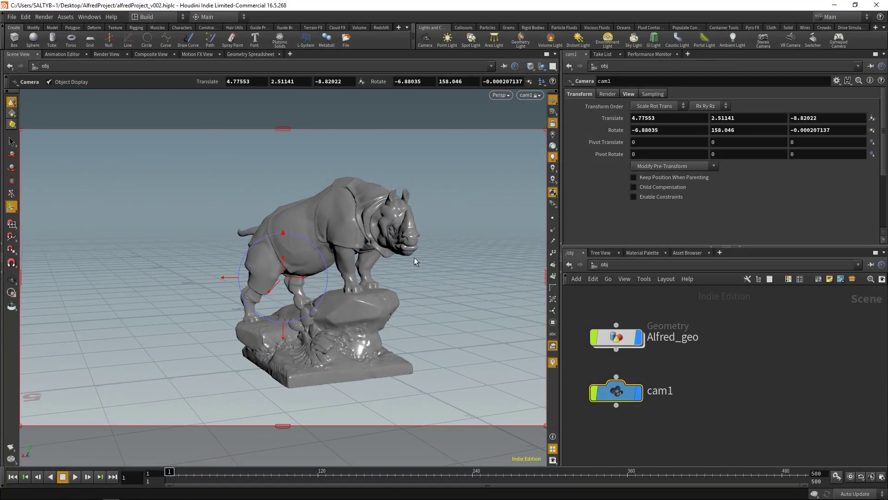
{"action": "left_click_drag", "start_coordinate": [256, 246], "coordinate": [277, 247]}
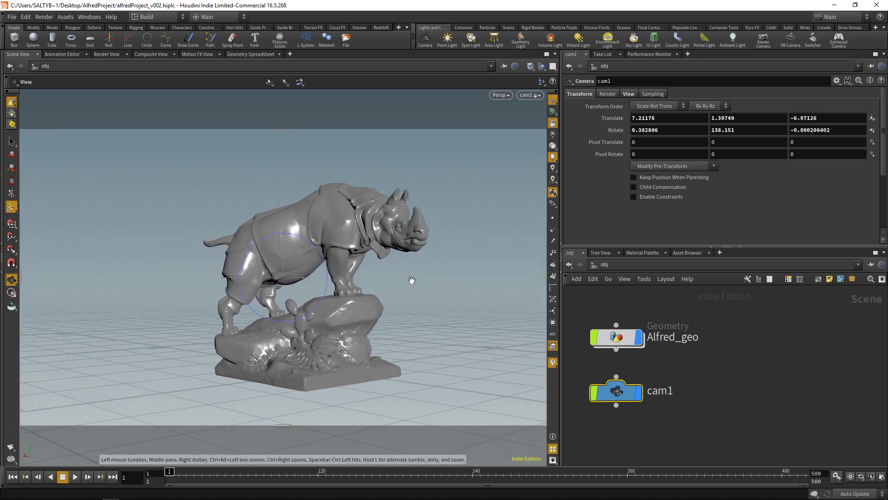
{"action": "left_click", "coordinate": [315, 332]}
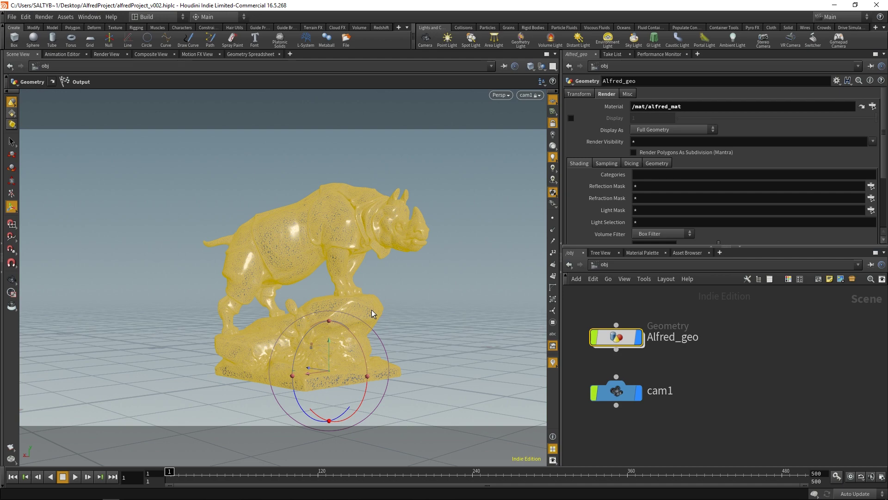
Orbit off cam1 into a higher free perspective showing both the rhino and the camera
{"action": "left_click_drag", "start_coordinate": [377, 296], "coordinate": [343, 283]}
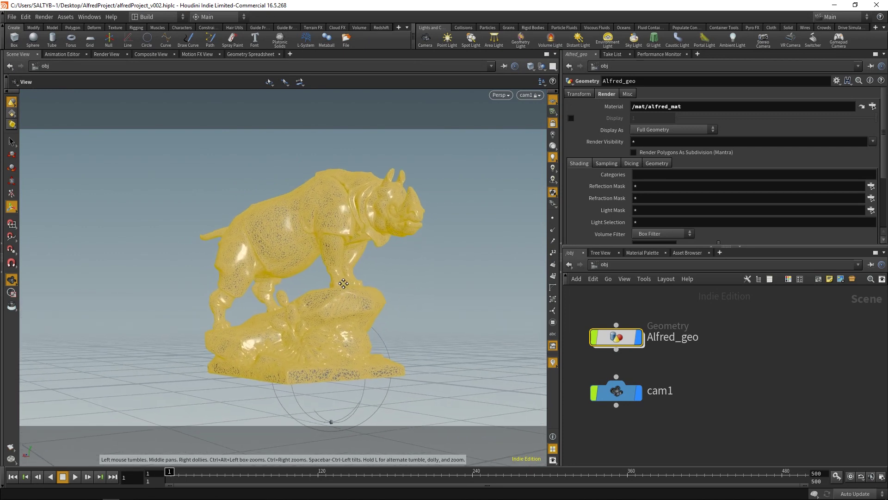
{"action": "middle_click_drag", "start_coordinate": [343, 283], "coordinate": [316, 301]}
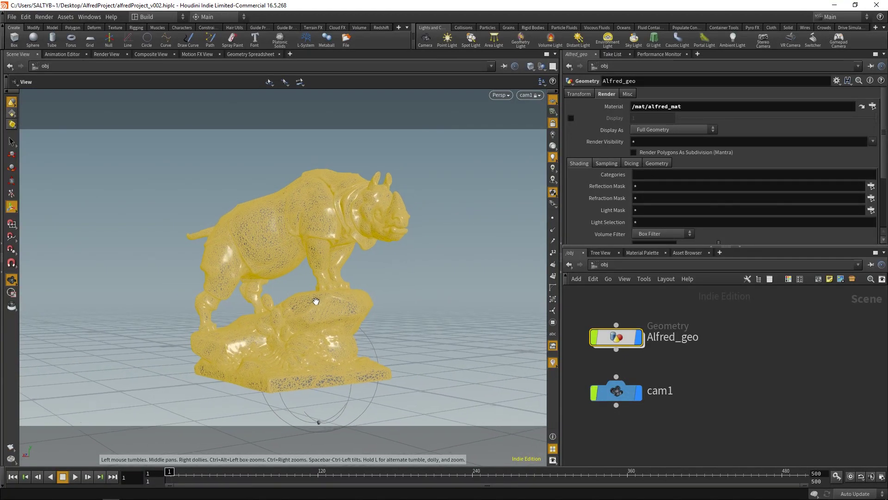
{"action": "key", "text": "Escape"}
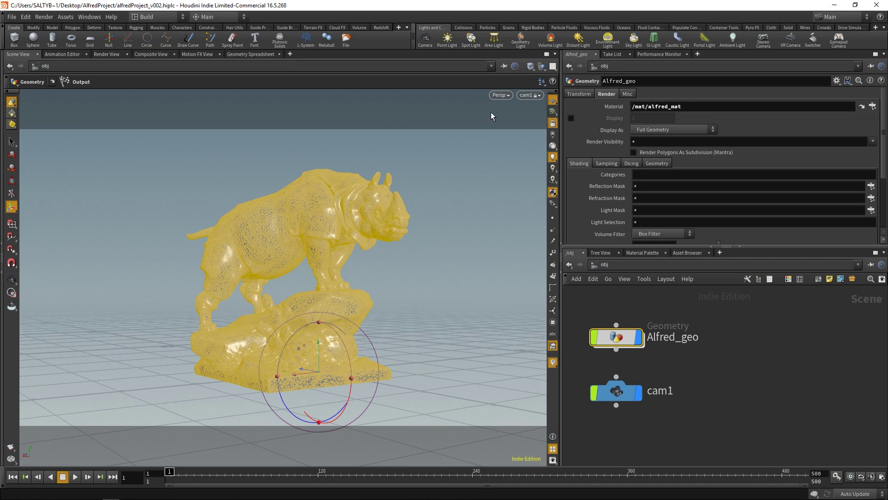
{"action": "key", "text": "Escape"}
{"action": "left_click_drag", "start_coordinate": [397, 279], "coordinate": [405, 311]}
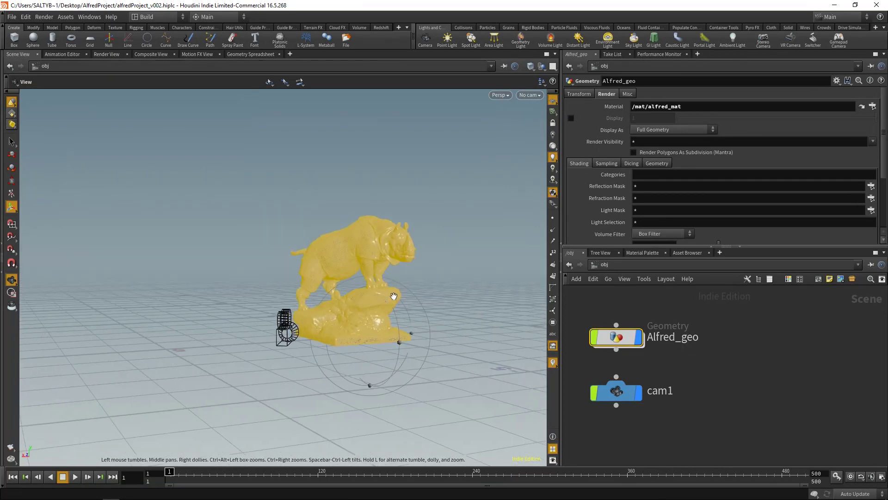
{"action": "key", "text": "Escape"}
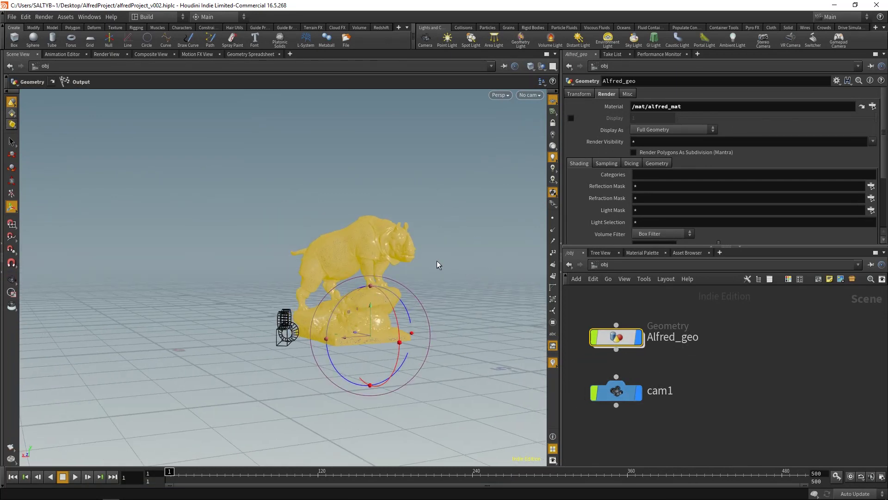
{"action": "left_click_drag", "start_coordinate": [431, 234], "coordinate": [398, 252]}
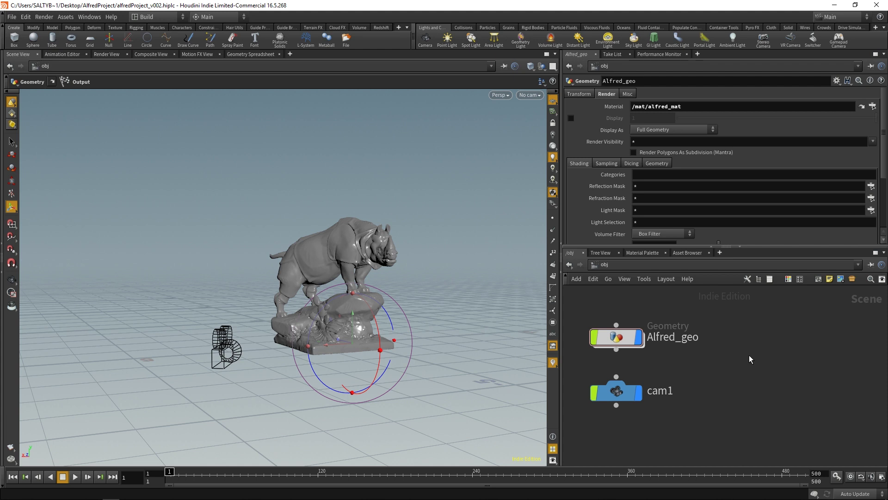
Add an Environment Light node, envlight1, and line it up level with Alfred_geo
{"action": "key", "text": "Tab"}
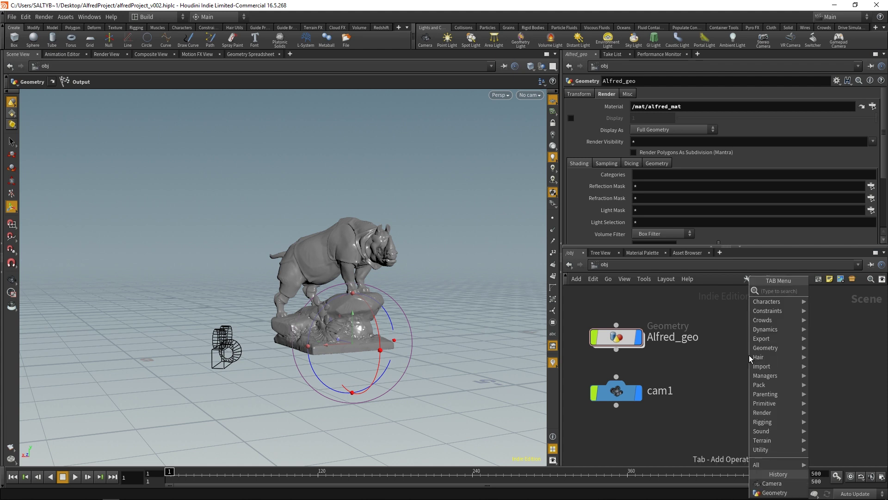
{"action": "type", "text": "env"}
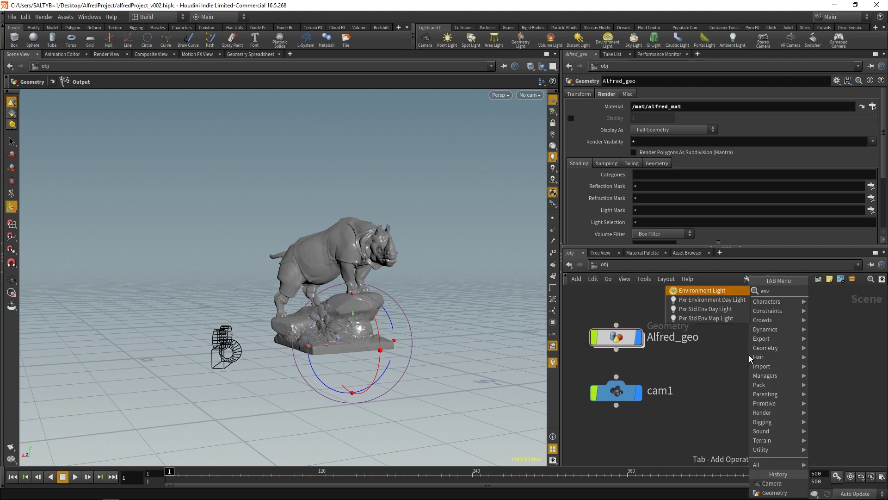
{"action": "key", "text": "Return"}
{"action": "left_click", "coordinate": [748, 354]}
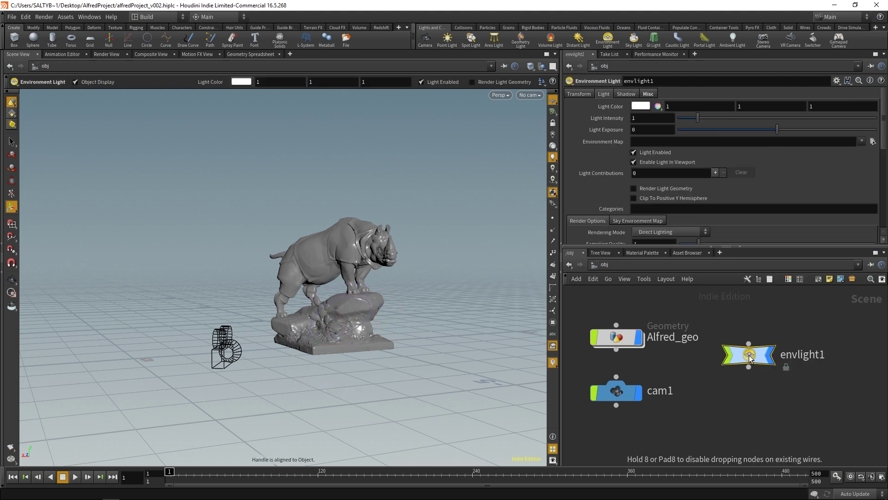
{"action": "left_click_drag", "start_coordinate": [749, 355], "coordinate": [748, 341]}
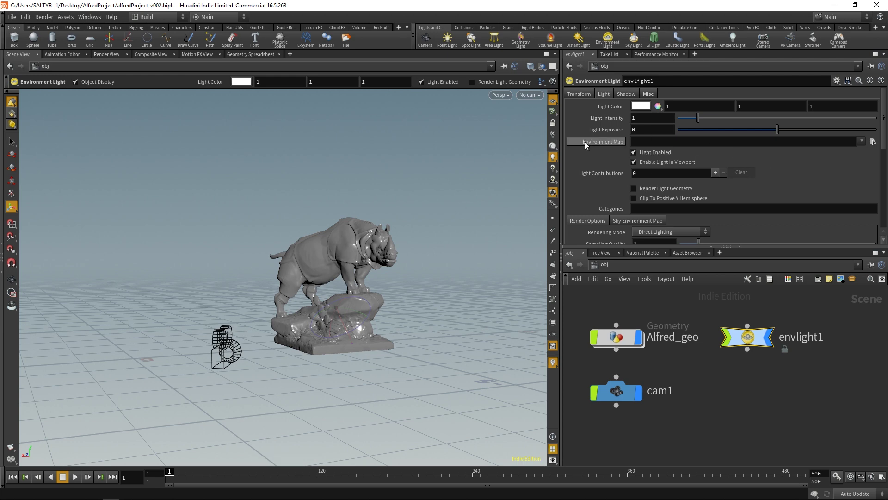
Set envlight1's Environment Map to $HIP/tex/alfreds-HDRI.hdr
{"action": "left_click", "coordinate": [873, 141]}
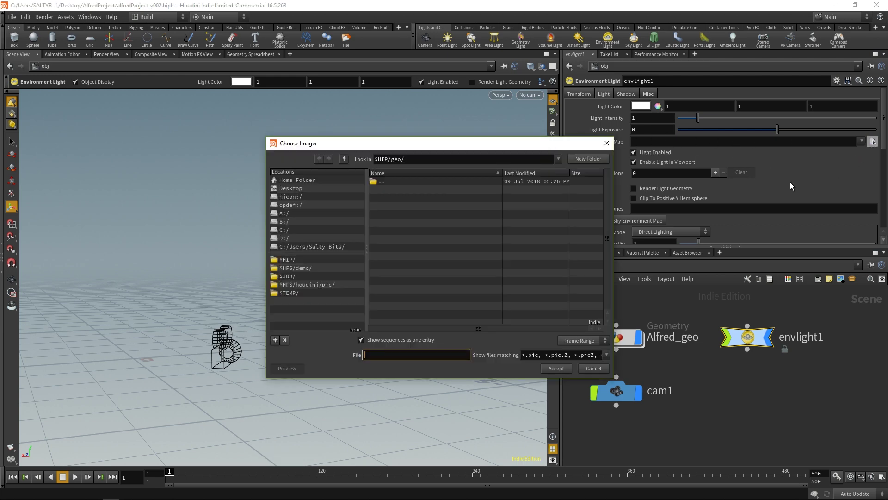
{"action": "left_click", "coordinate": [300, 259]}
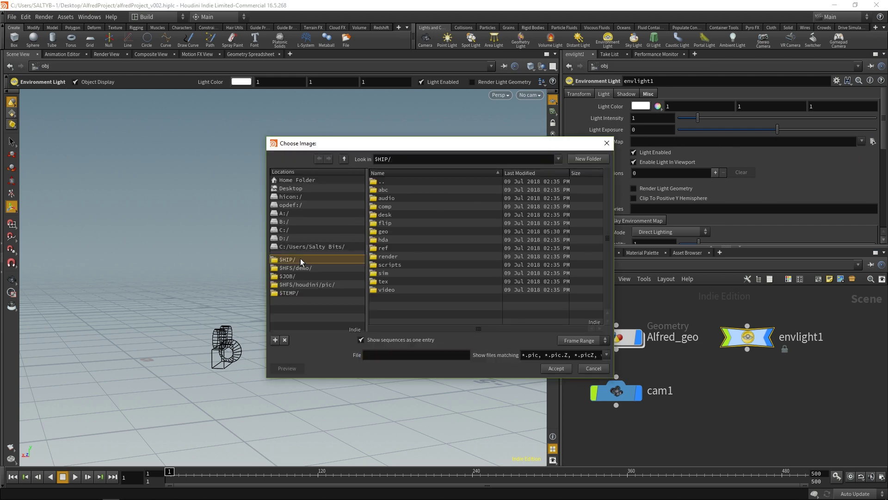
{"action": "double_click", "coordinate": [393, 281]}
{"action": "left_click", "coordinate": [400, 190]}
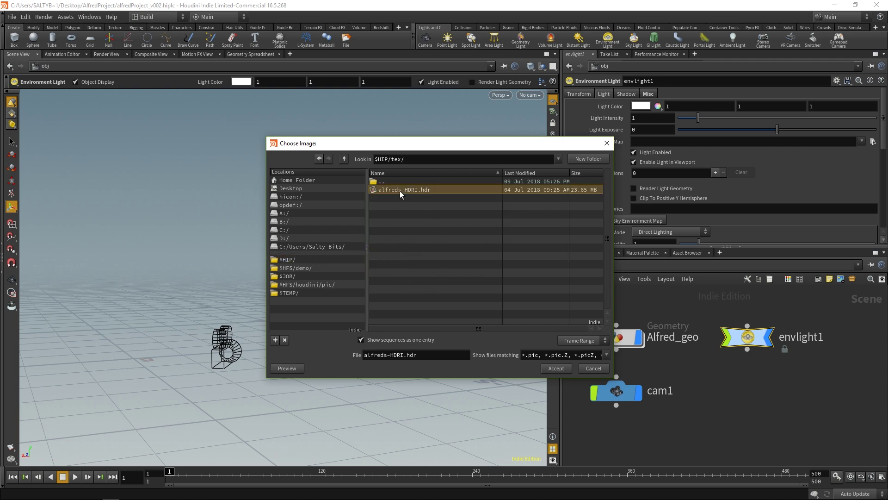
{"action": "left_click", "coordinate": [558, 367]}
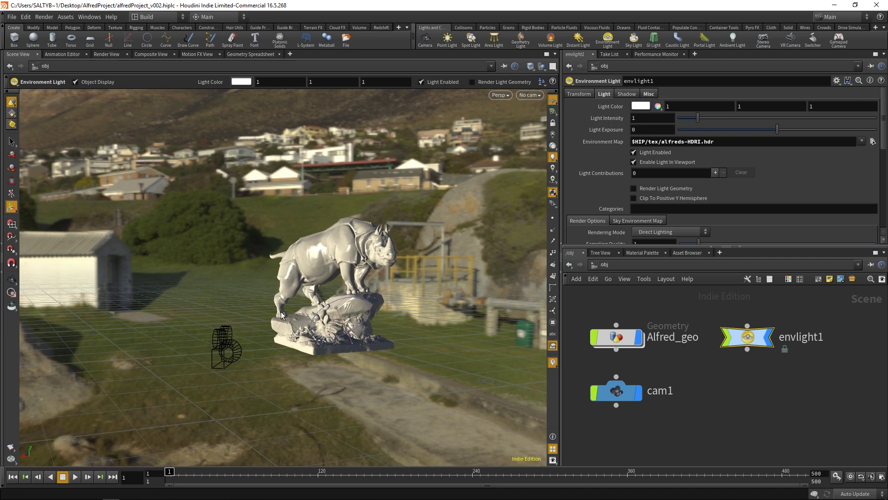
Tumble the viewport, then view the HDRI-lit rhino through cam1
{"action": "key", "text": "Escape"}
{"action": "left_click_drag", "start_coordinate": [283, 314], "coordinate": [359, 235]}
{"action": "key", "text": "Return"}
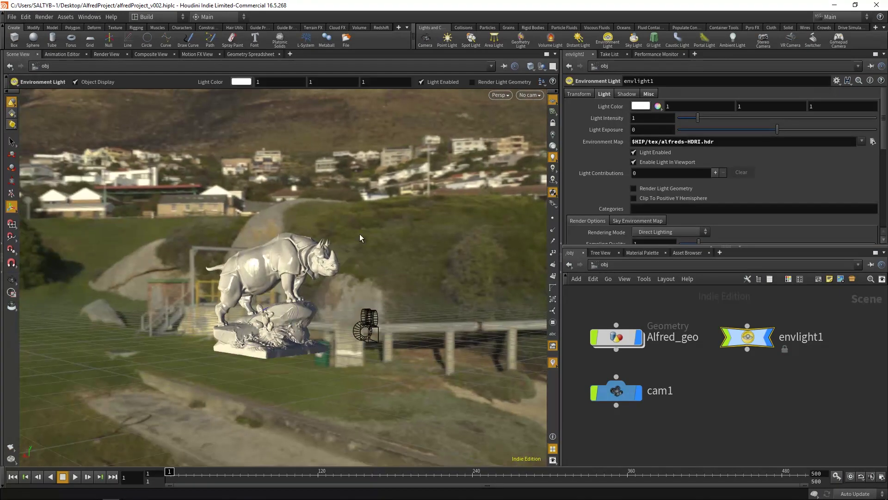
{"action": "left_click", "coordinate": [534, 96]}
{"action": "left_click", "coordinate": [529, 115]}
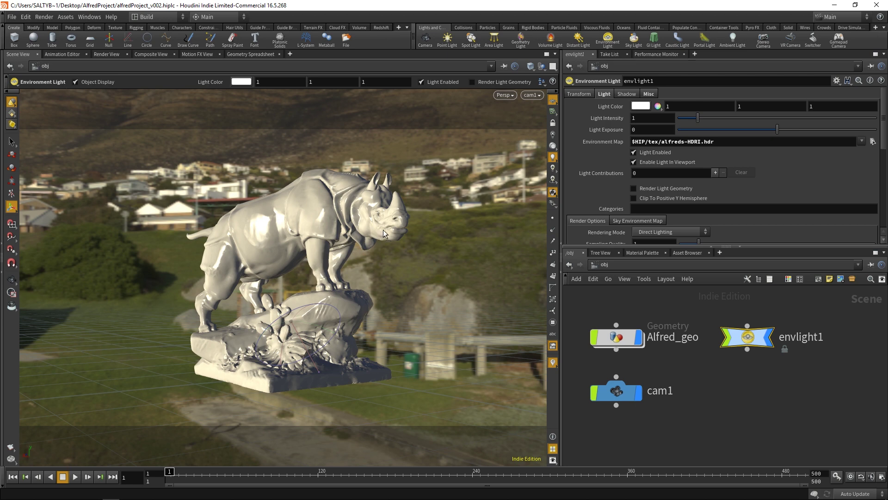
Start the mantra_ipr render in Render View, focusing rendering on the rhino's head and neck
{"action": "left_click", "coordinate": [108, 54]}
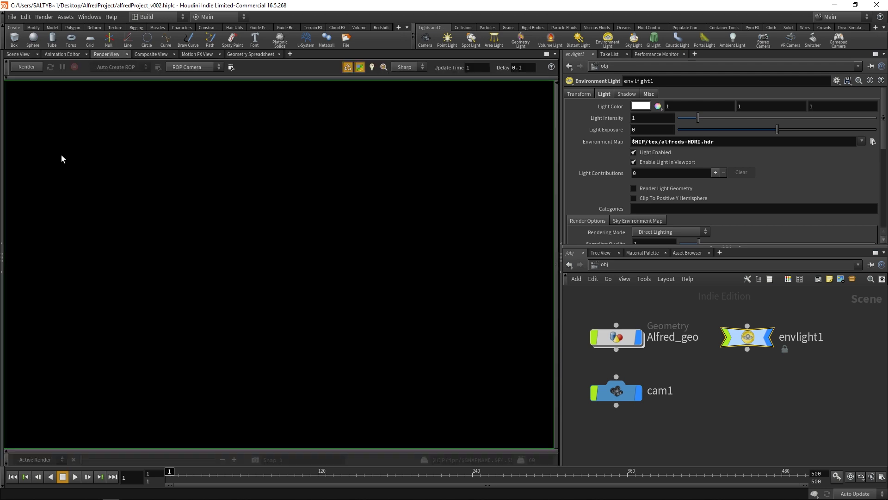
{"action": "left_click", "coordinate": [28, 67]}
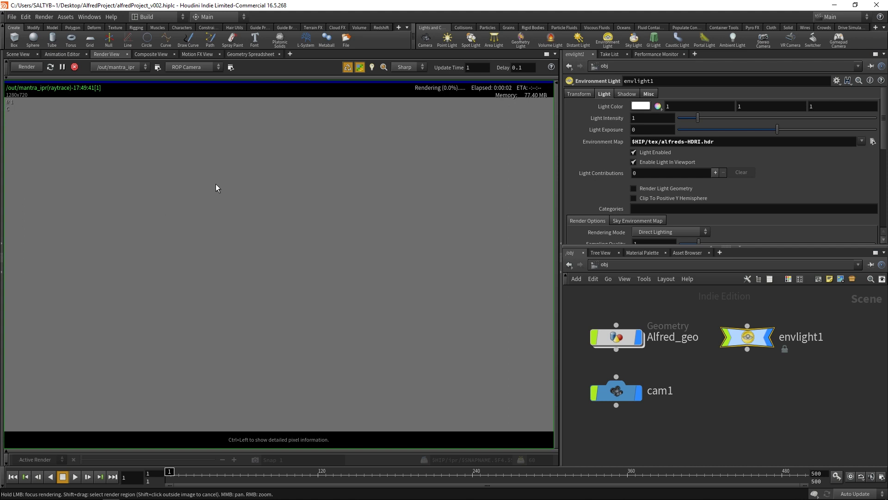
{"action": "scroll", "coordinate": [293, 248], "scroll_direction": "down", "scroll_amount": 5}
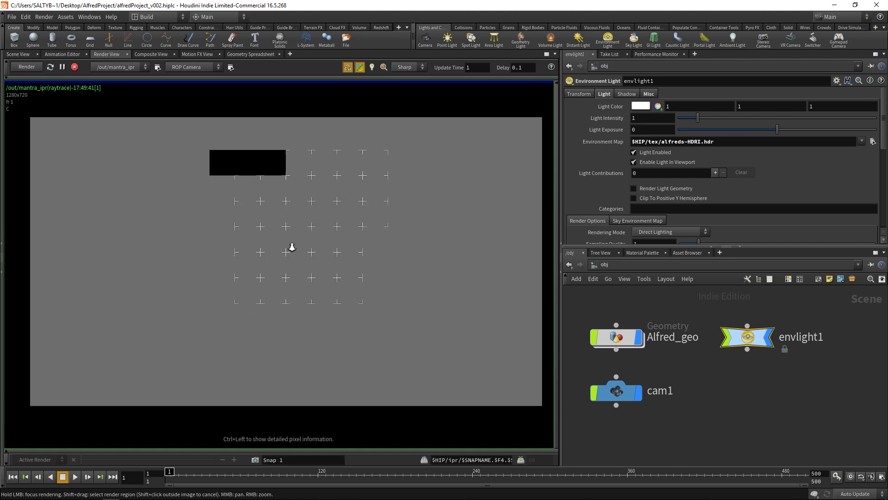
{"action": "scroll", "coordinate": [338, 240], "scroll_direction": "up", "scroll_amount": 4}
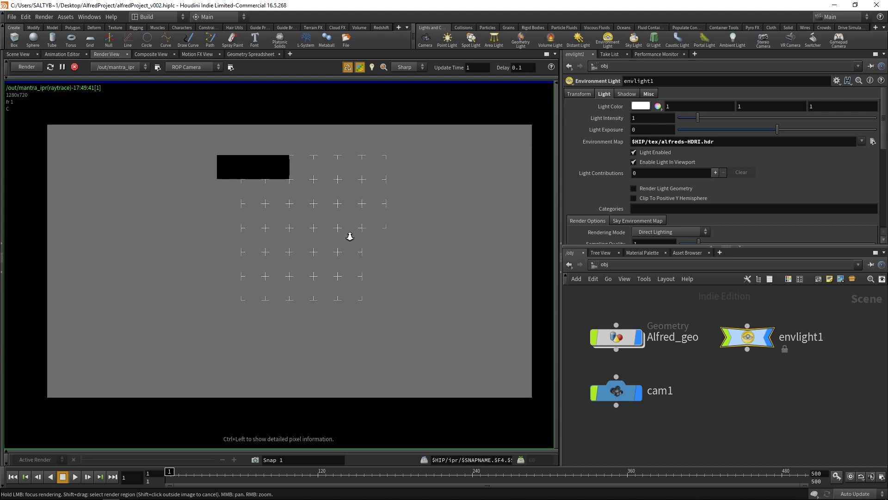
{"action": "left_click_drag", "start_coordinate": [364, 195], "coordinate": [344, 299]}
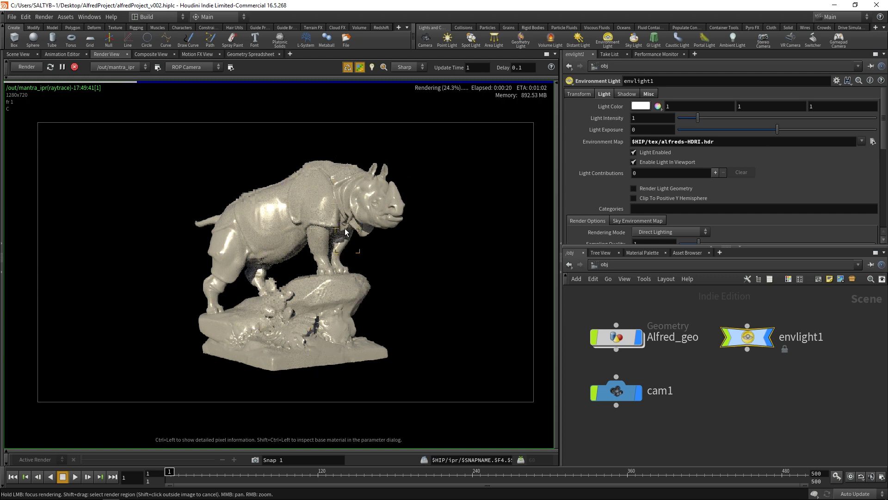
{"action": "left_click_drag", "start_coordinate": [345, 228], "coordinate": [429, 203]}
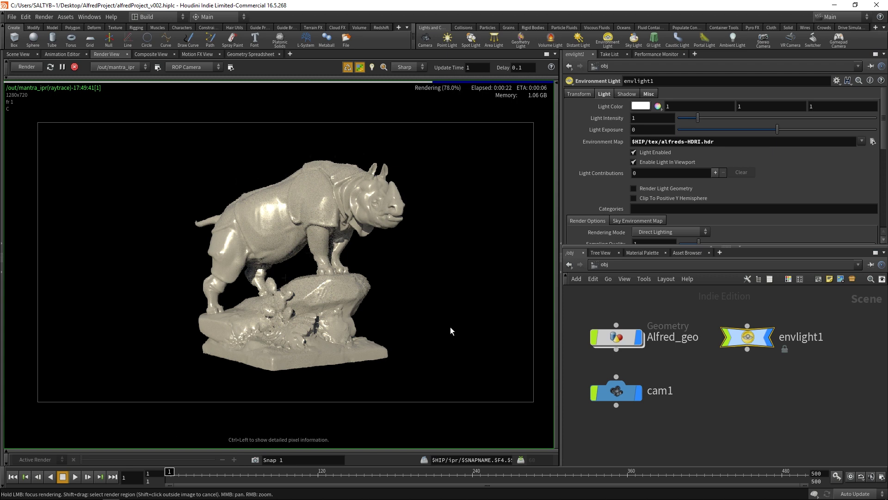
{"action": "left_click", "coordinate": [603, 264]}
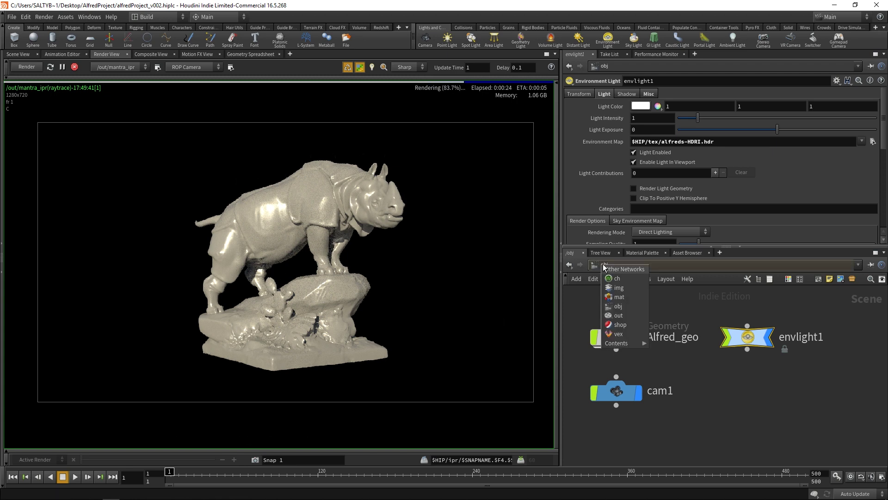
Set alfred_mat's Base Color to green 0.243337, 0.399, 0.065436
{"action": "left_click", "coordinate": [632, 298]}
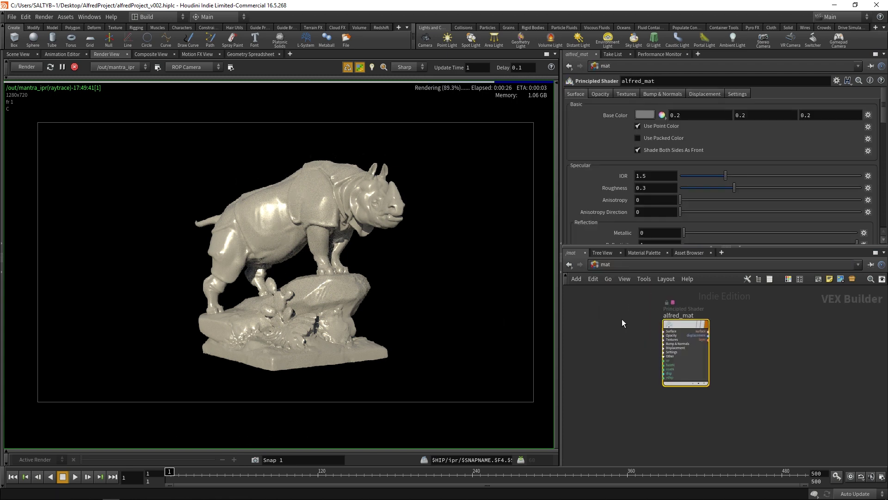
{"action": "left_click", "coordinate": [645, 115]}
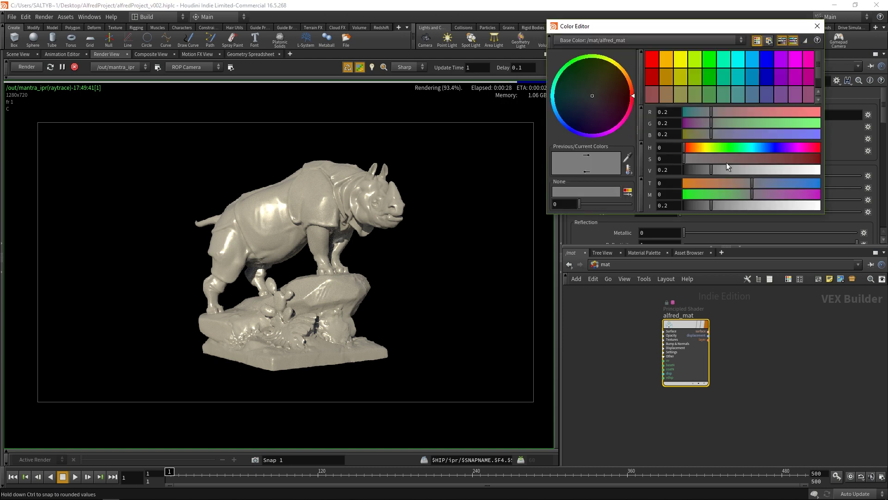
{"action": "left_click_drag", "start_coordinate": [720, 157], "coordinate": [775, 160]}
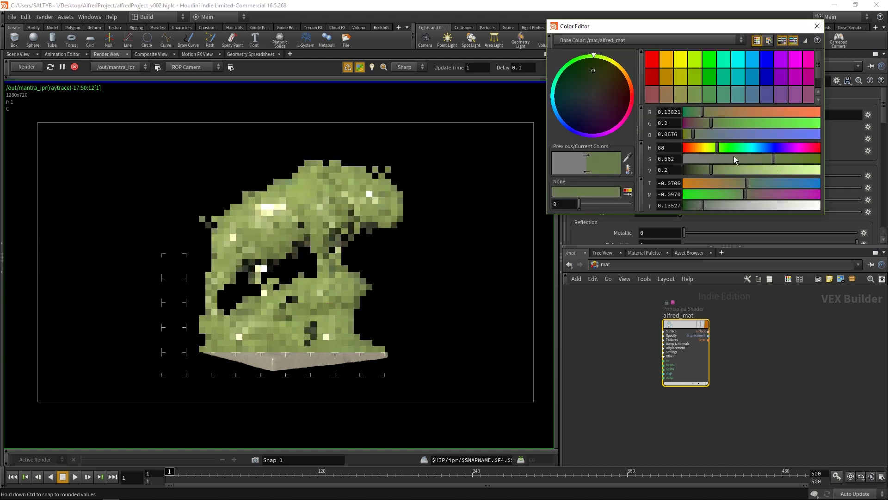
{"action": "left_click_drag", "start_coordinate": [711, 170], "coordinate": [797, 160]}
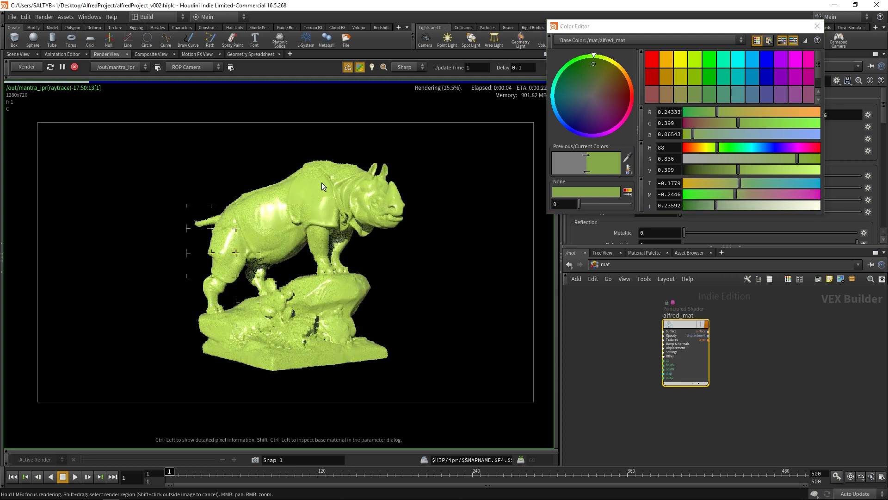
{"action": "left_click", "coordinate": [817, 26]}
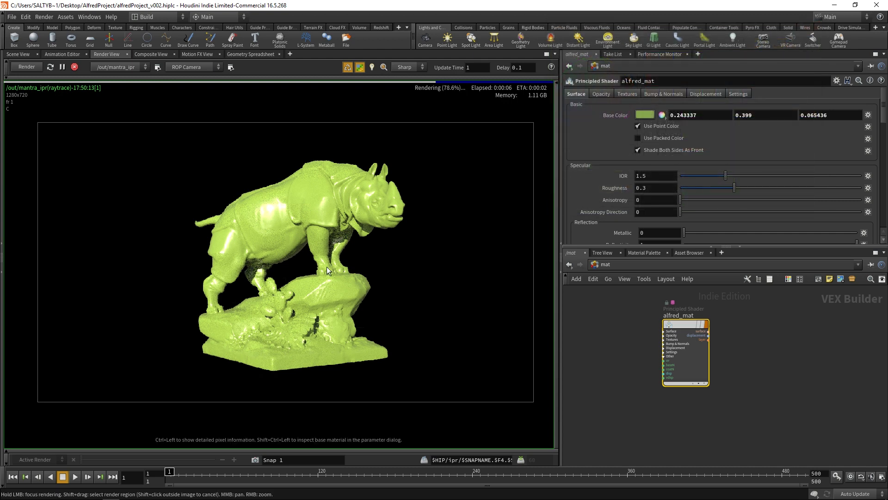